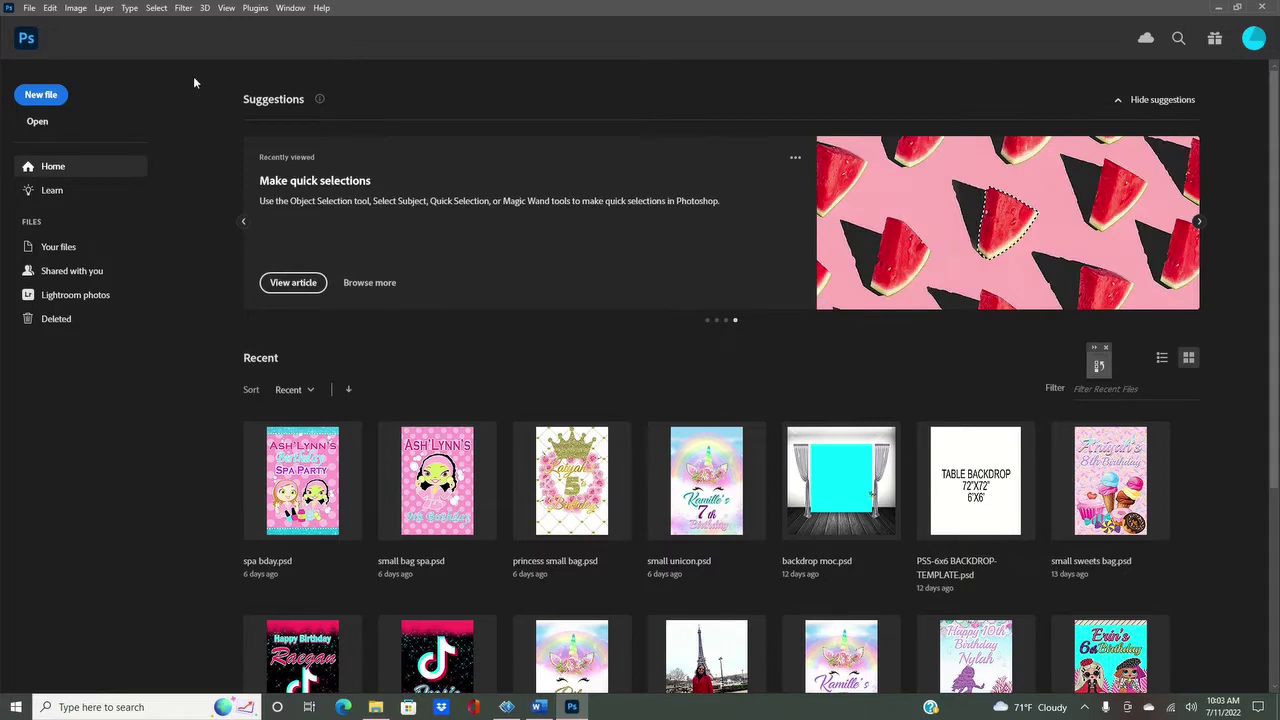
Begin a new blank document from the Photoshop Home screen.
click(40, 95)
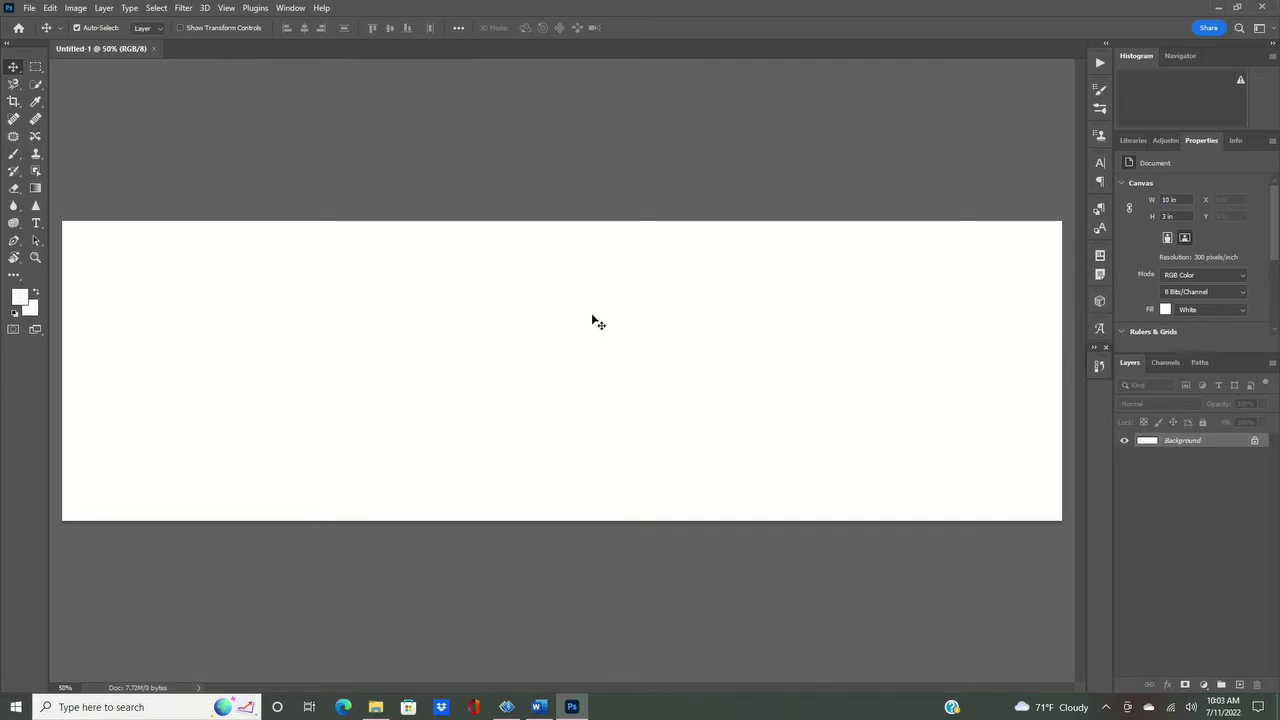
Open the File menu and close it without choosing a command.
click(30, 8)
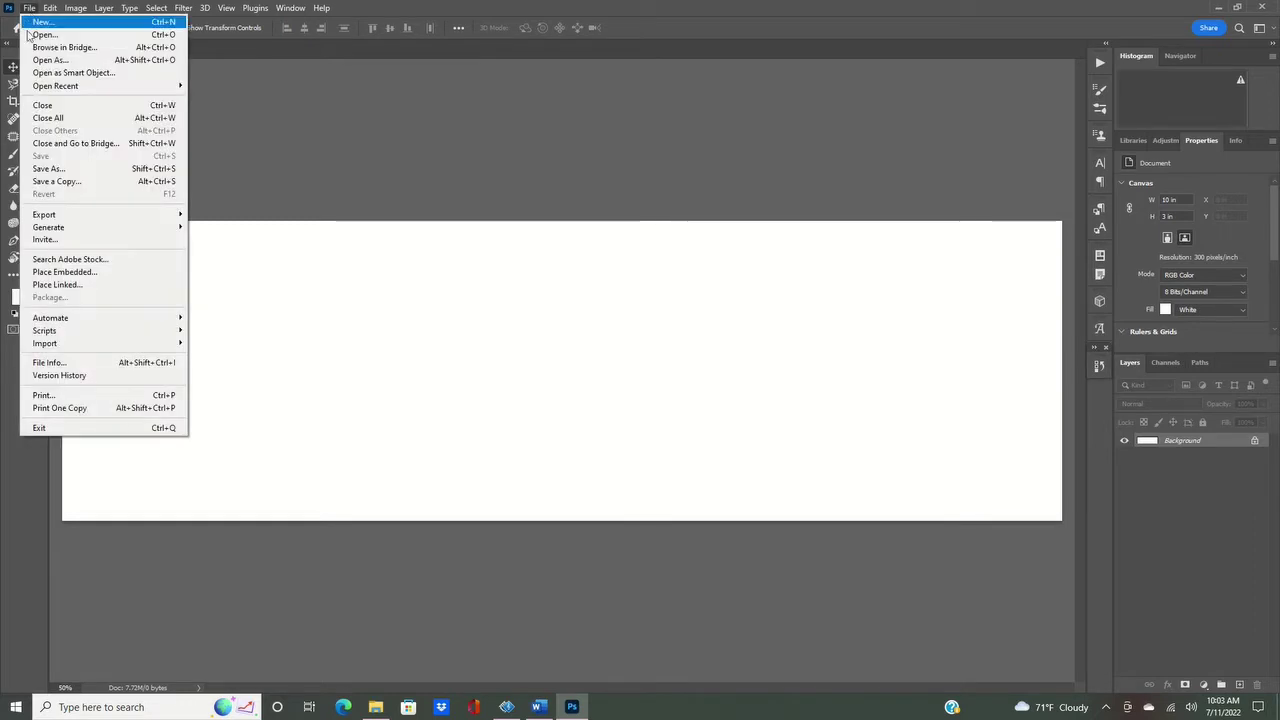
click(283, 160)
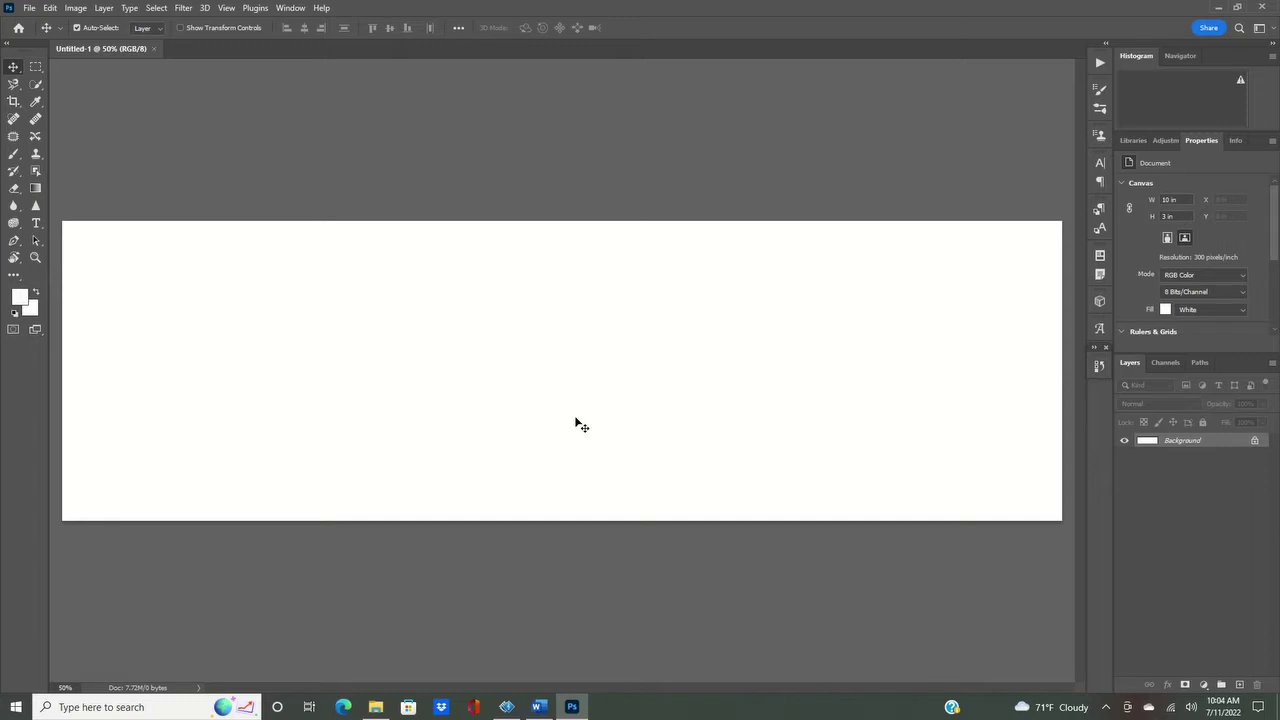
Unlock the background as Layer 0 and apply a pastel Gradient Overlay effect.
click(1255, 442)
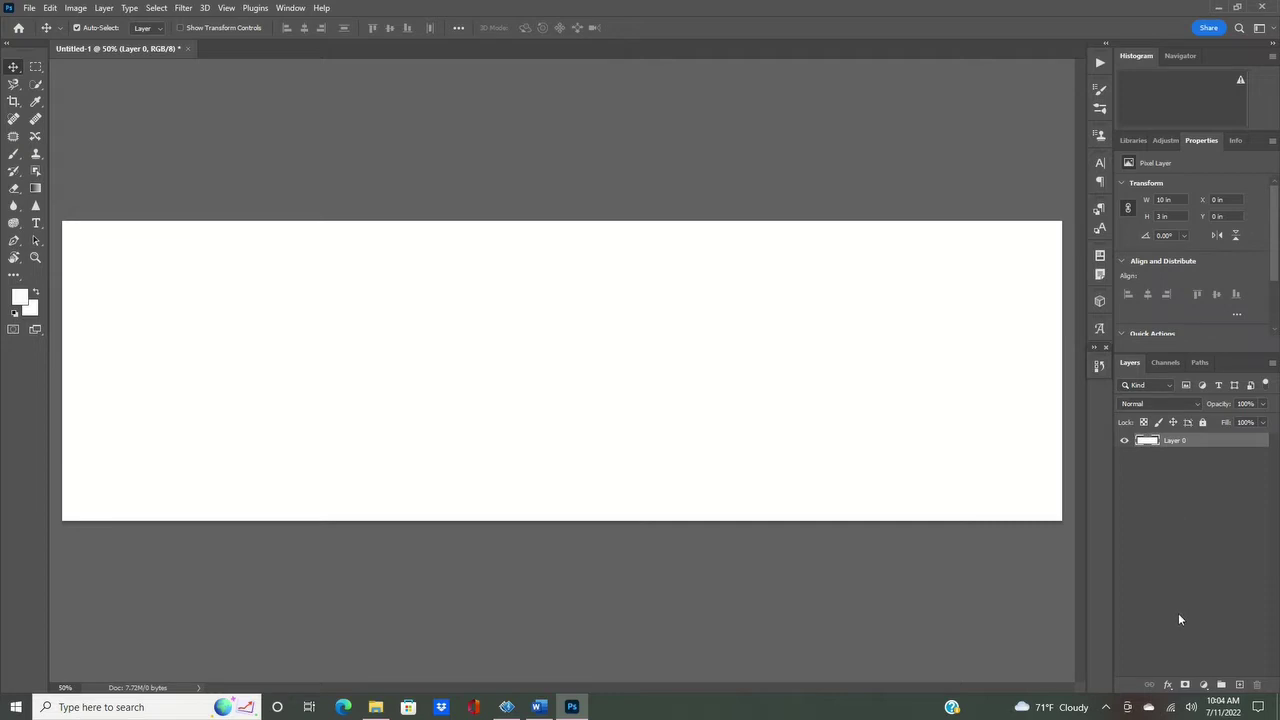
click(1168, 685)
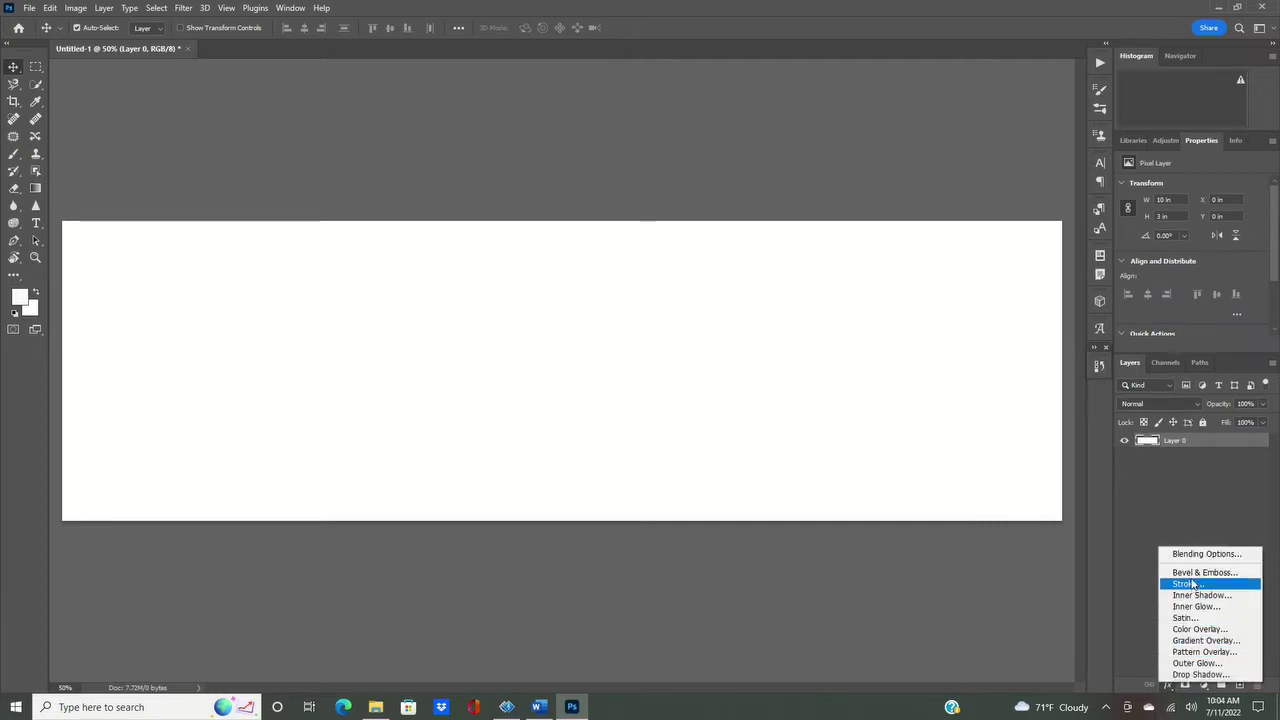
click(1195, 641)
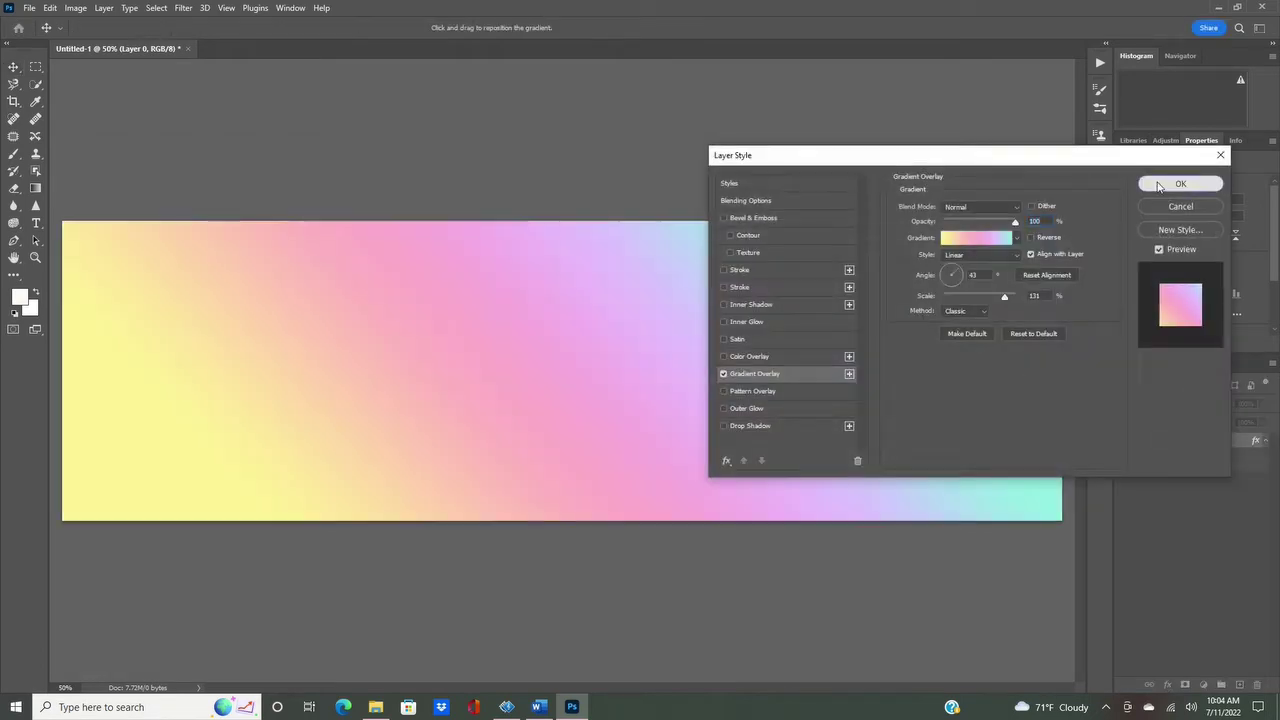
click(1181, 184)
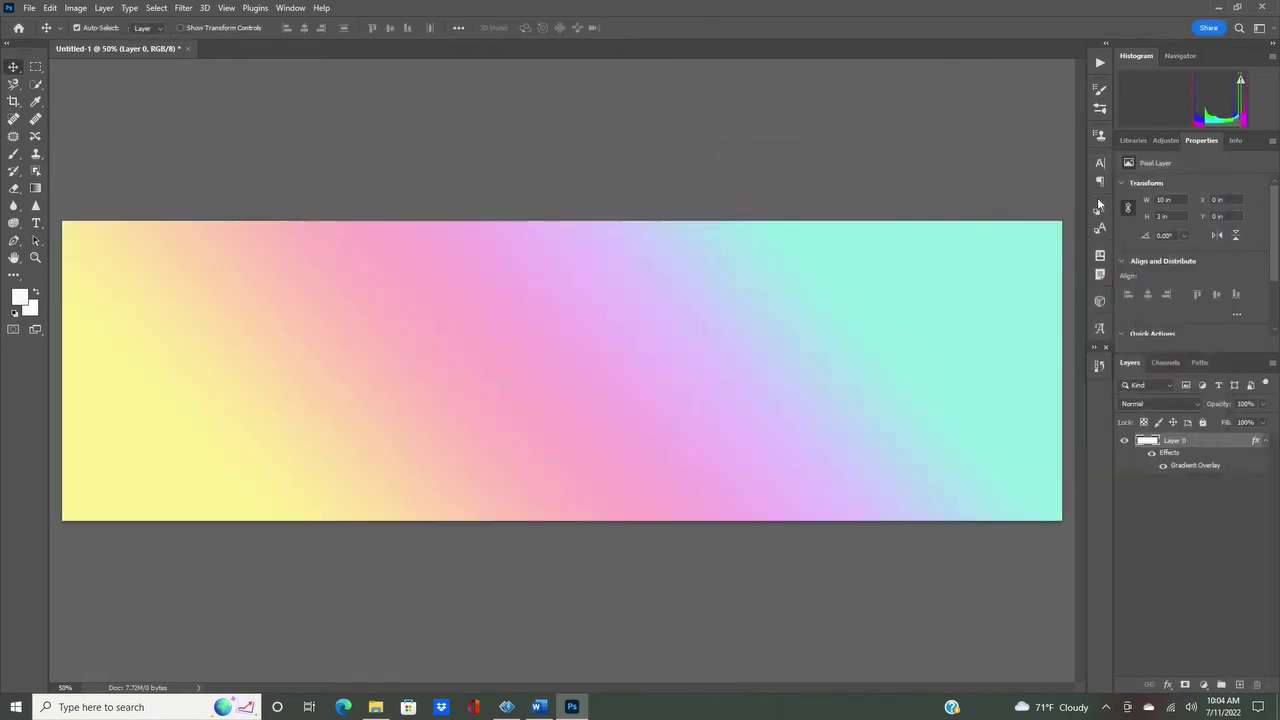
click(375, 707)
Place the teepee and a shrunken polka-dot tent side by side near the bottom.
drag(417, 215, 610, 500)
click(375, 707)
drag(1020, 297, 608, 334)
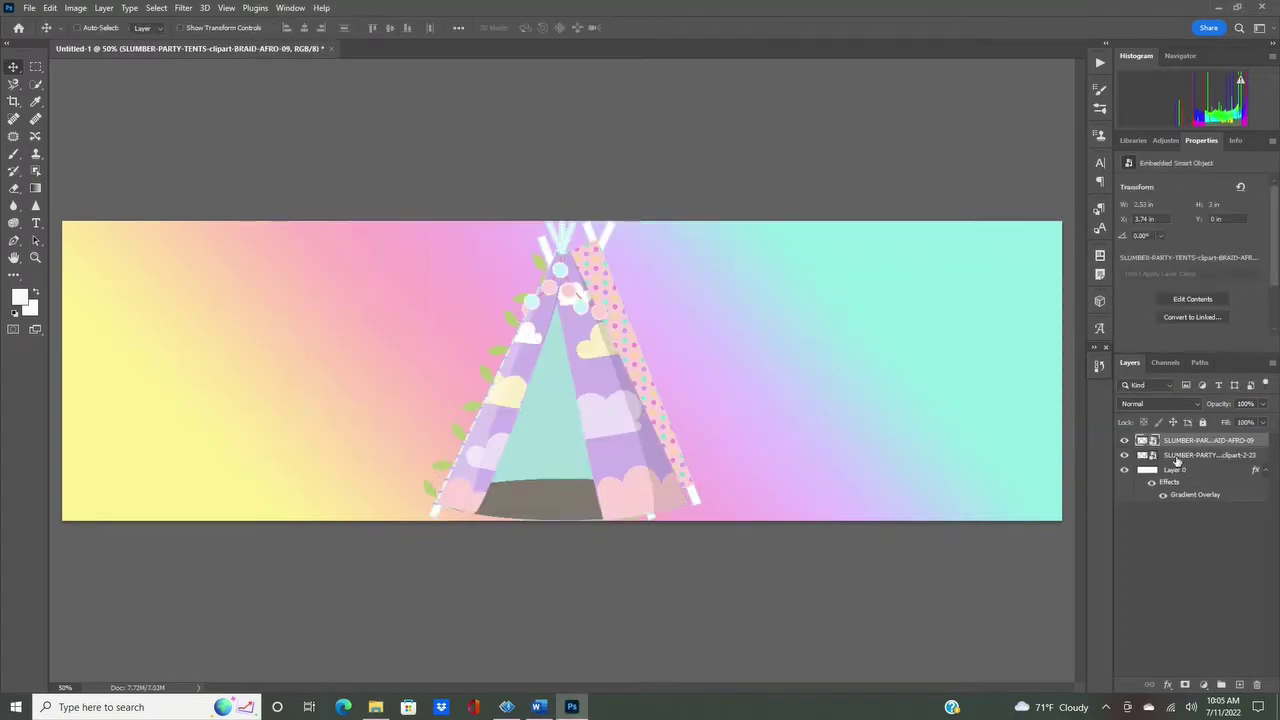
drag(686, 223, 626, 323)
drag(529, 434, 714, 320)
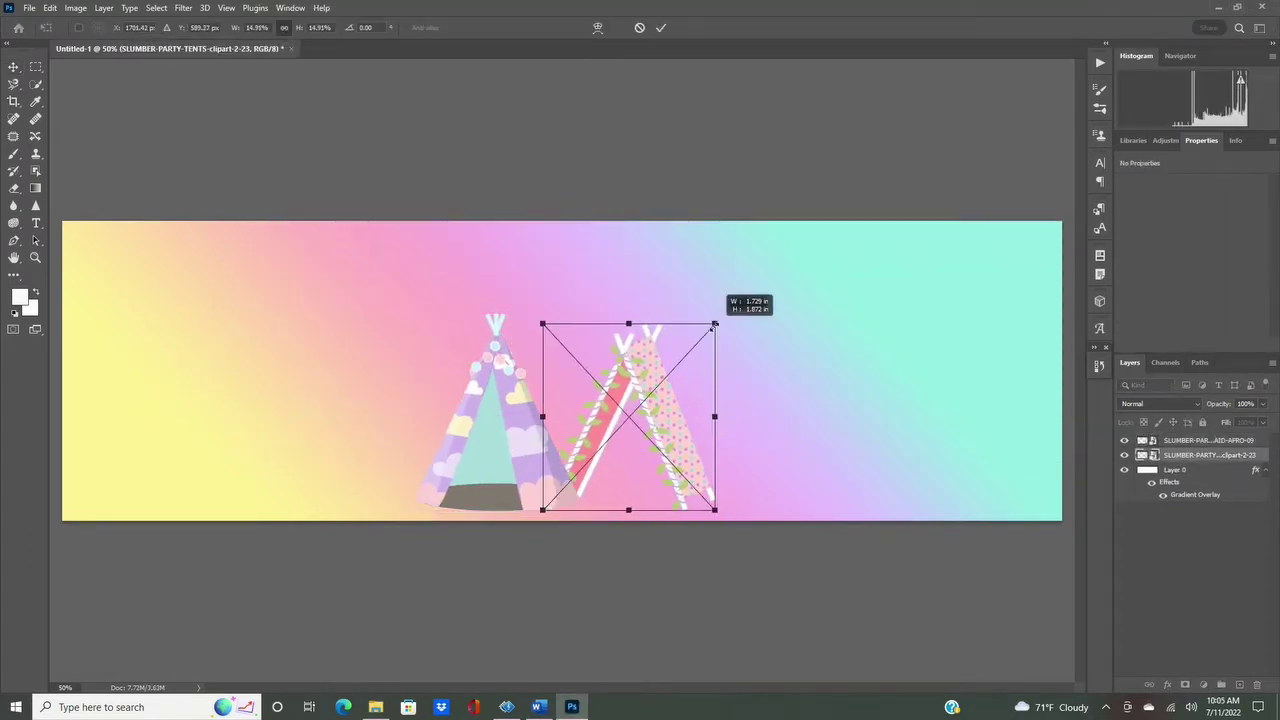
key(Return)
Add two girl cliparts, scaled down to sit in and beside the teepee.
click(375, 707)
drag(417, 215, 720, 486)
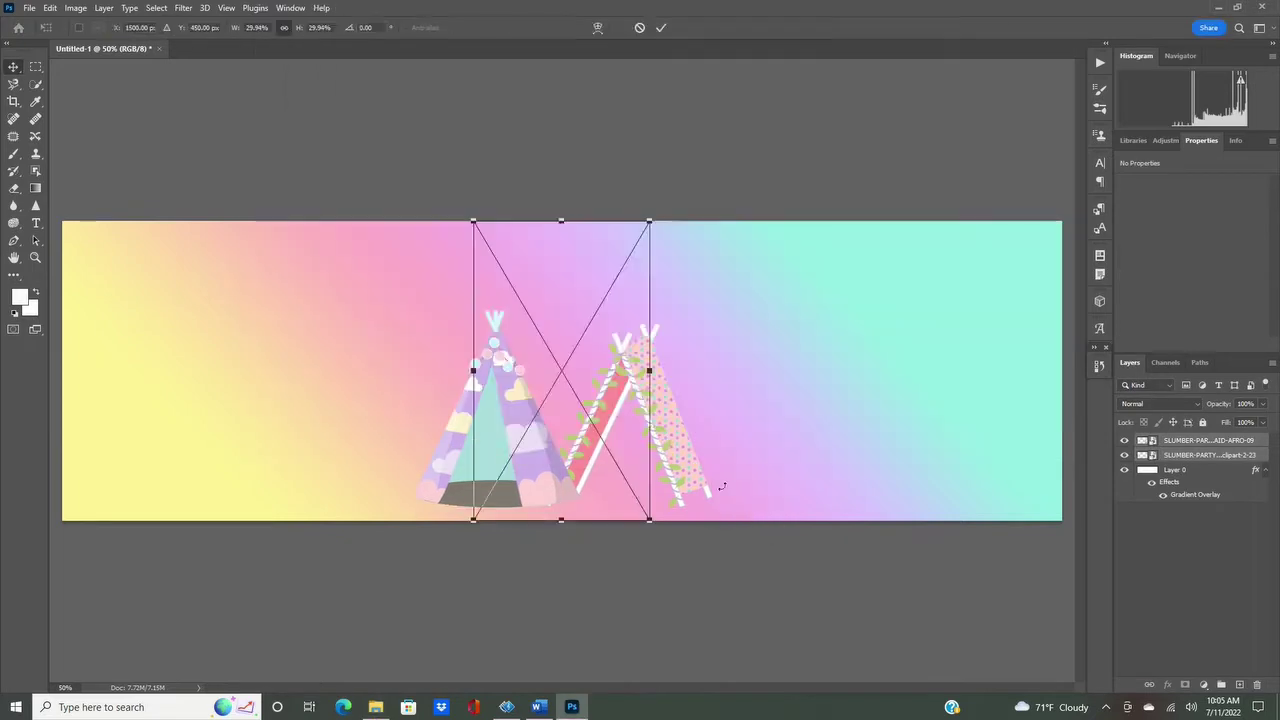
drag(651, 520, 553, 507)
key(Return)
click(375, 707)
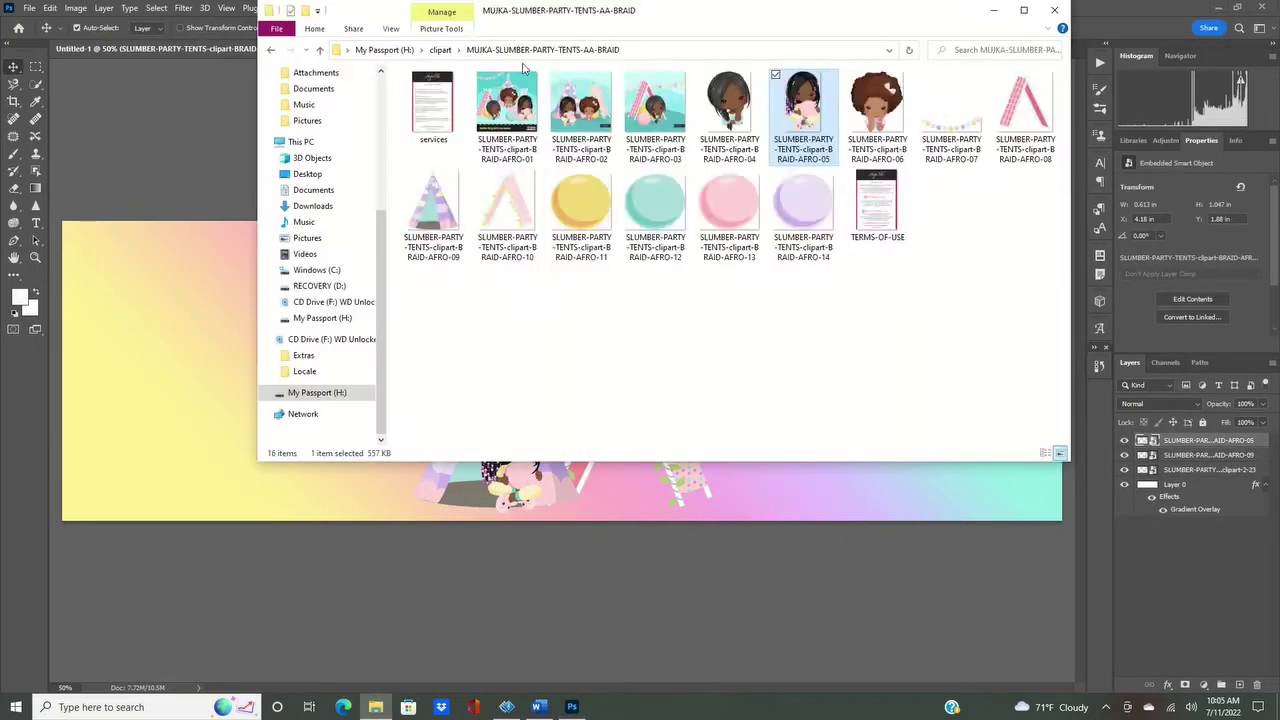
drag(815, 135, 657, 430)
drag(560, 363, 545, 430)
key(Return)
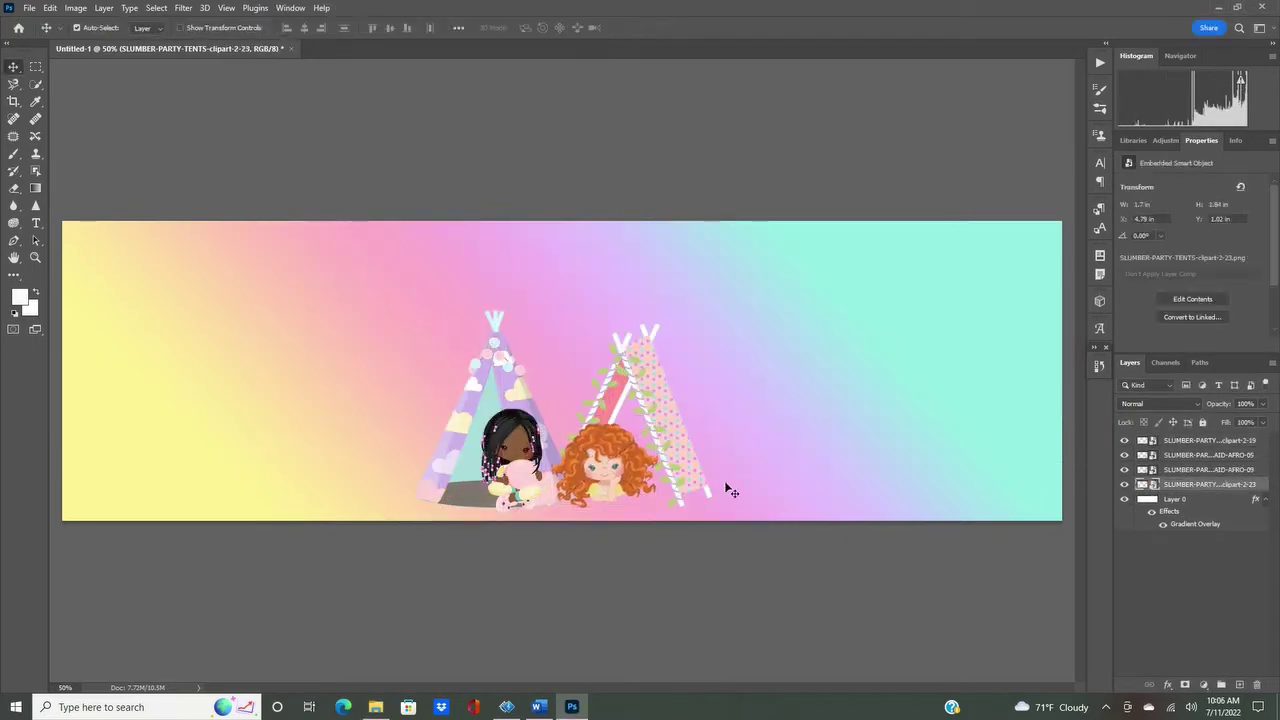
Add a small teal cloud cushion above the teepee layer and nudge the red-haired girl.
click(375, 707)
drag(630, 232, 757, 467)
drag(857, 414, 731, 443)
key(Return)
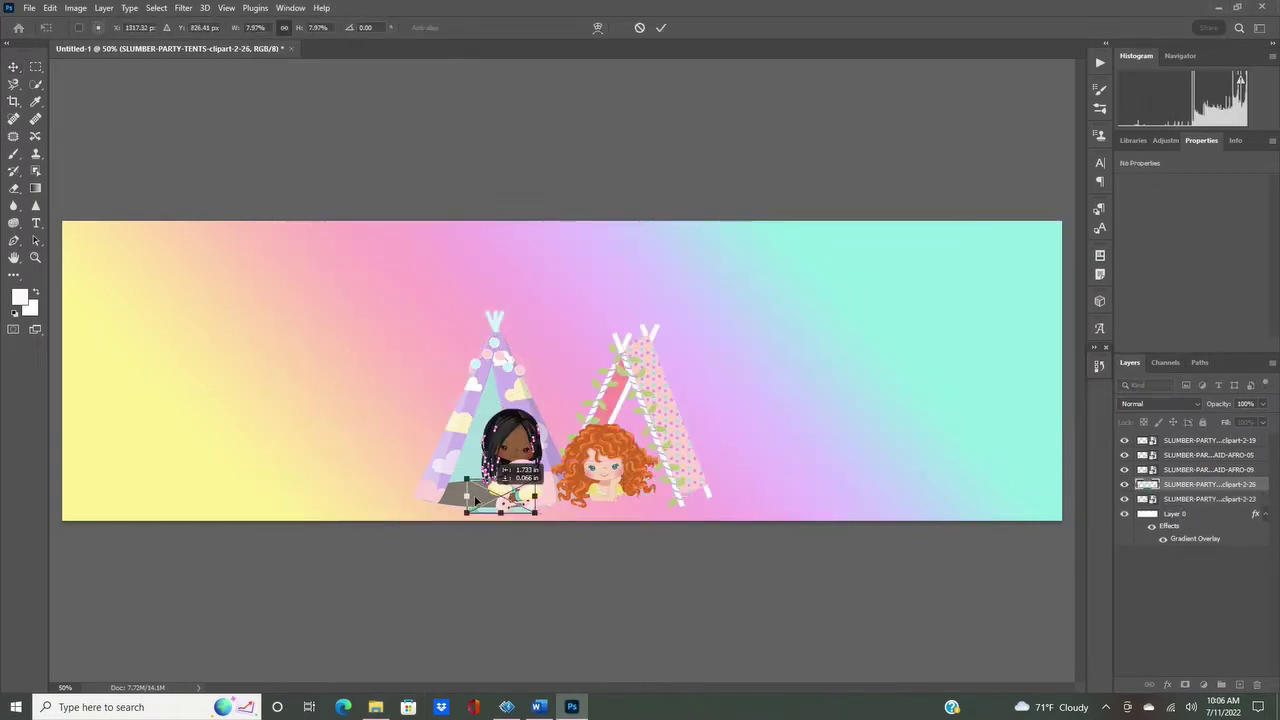
drag(1187, 513, 1187, 492)
drag(640, 458, 668, 452)
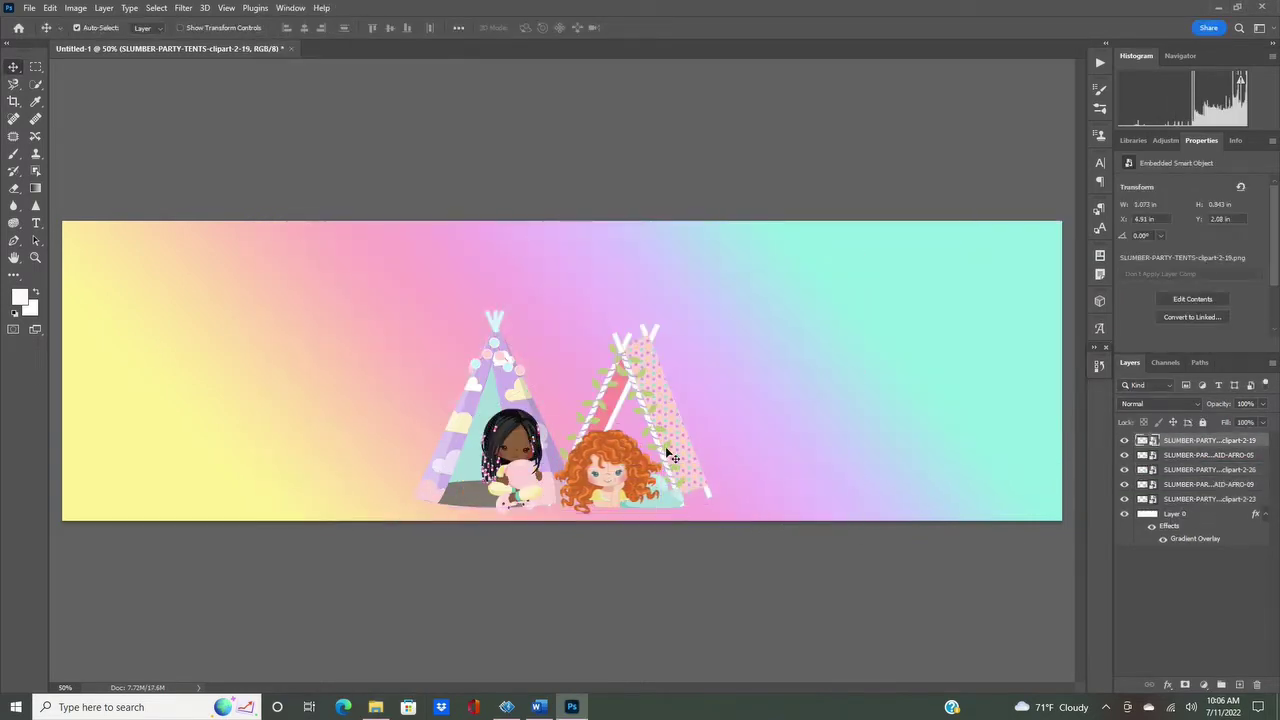
click(1192, 487)
Place a shrunken yellow cloud clipart beside the girls.
click(375, 707)
drag(508, 205, 563, 371)
drag(266, 223, 490, 490)
key(Return)
Add the horizontal text 'PARTY' above the teepees.
right_click(35, 222)
click(80, 221)
click(533, 258)
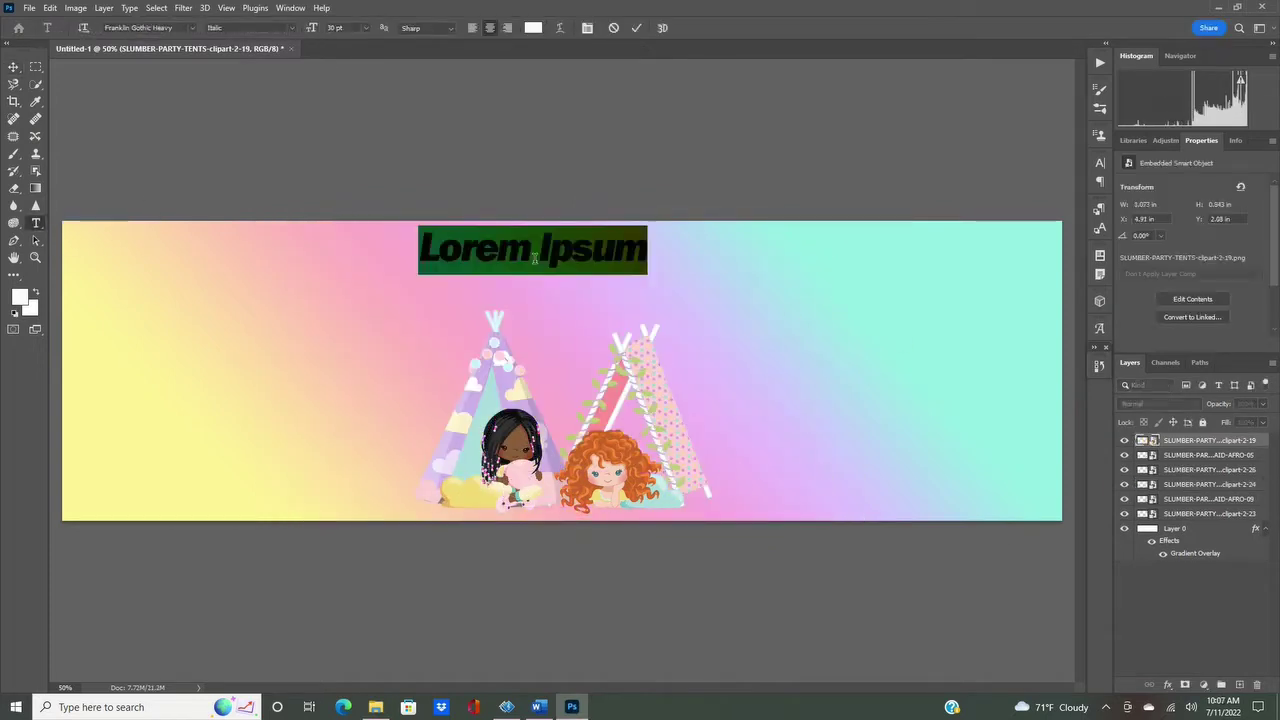
text(PARTY)
Colour the PARTY letters individually: yellow P, pink A, teal R, peach Y.
drag(478, 248, 565, 246)
click(533, 27)
click(1230, 244)
click(533, 27)
click(967, 249)
click(389, 386)
click(1230, 244)
click(533, 27)
click(880, 300)
click(1230, 244)
click(533, 27)
click(449, 346)
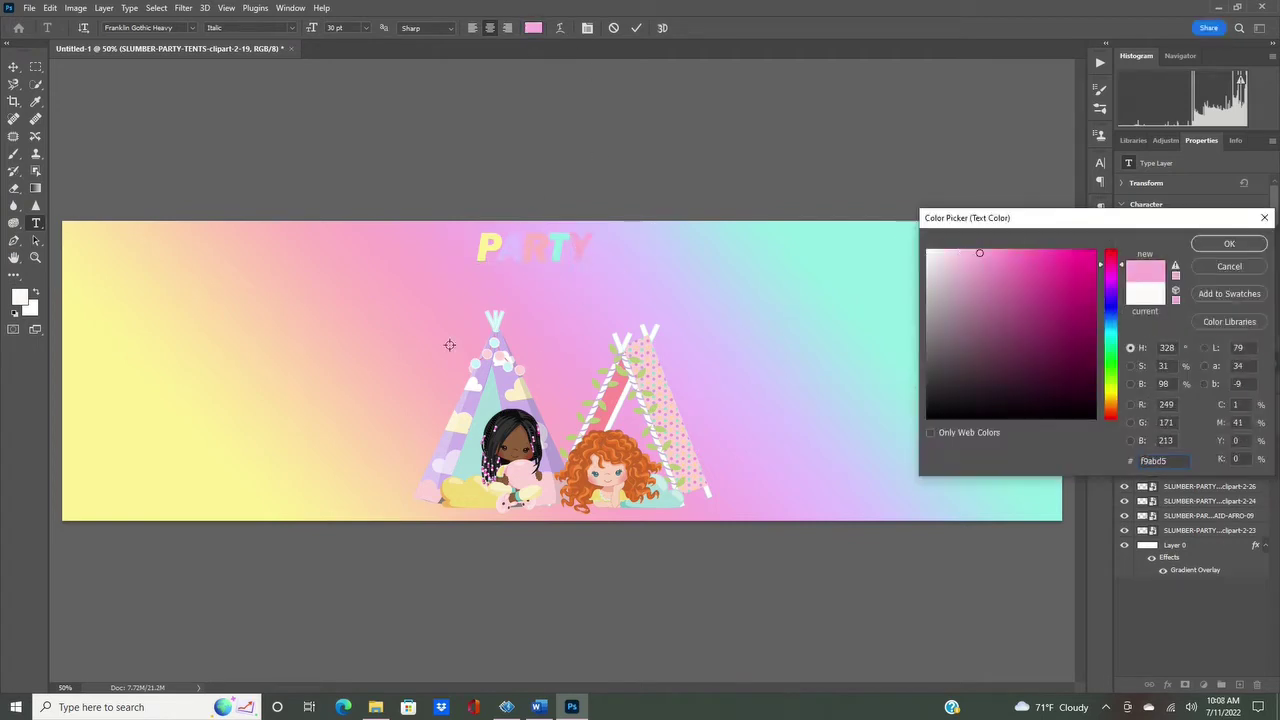
click(277, 343)
key(Return)
click(536, 290)
Add mint 'Sleepover' text in Brush Script MT with letter spacing 0.
click(150, 27)
click(291, 86)
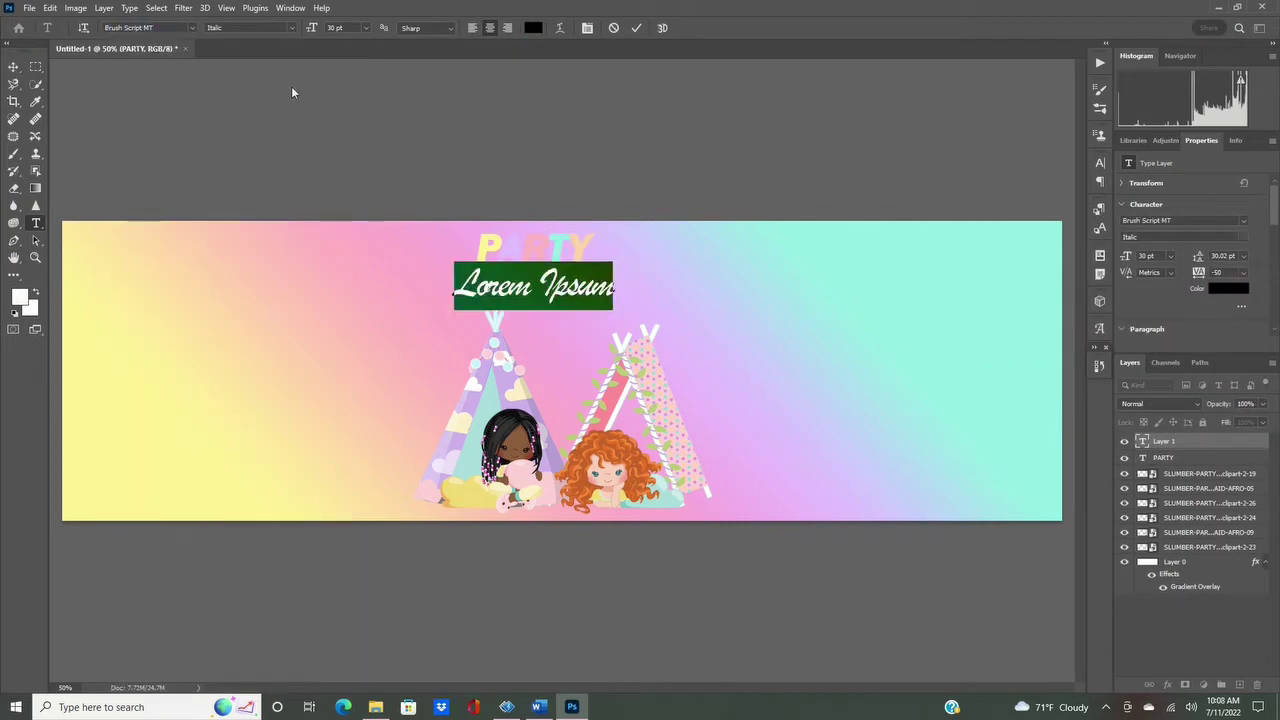
text(Sleepover)
key(ctrl+a)
click(1100, 162)
key(ctrl+Return)
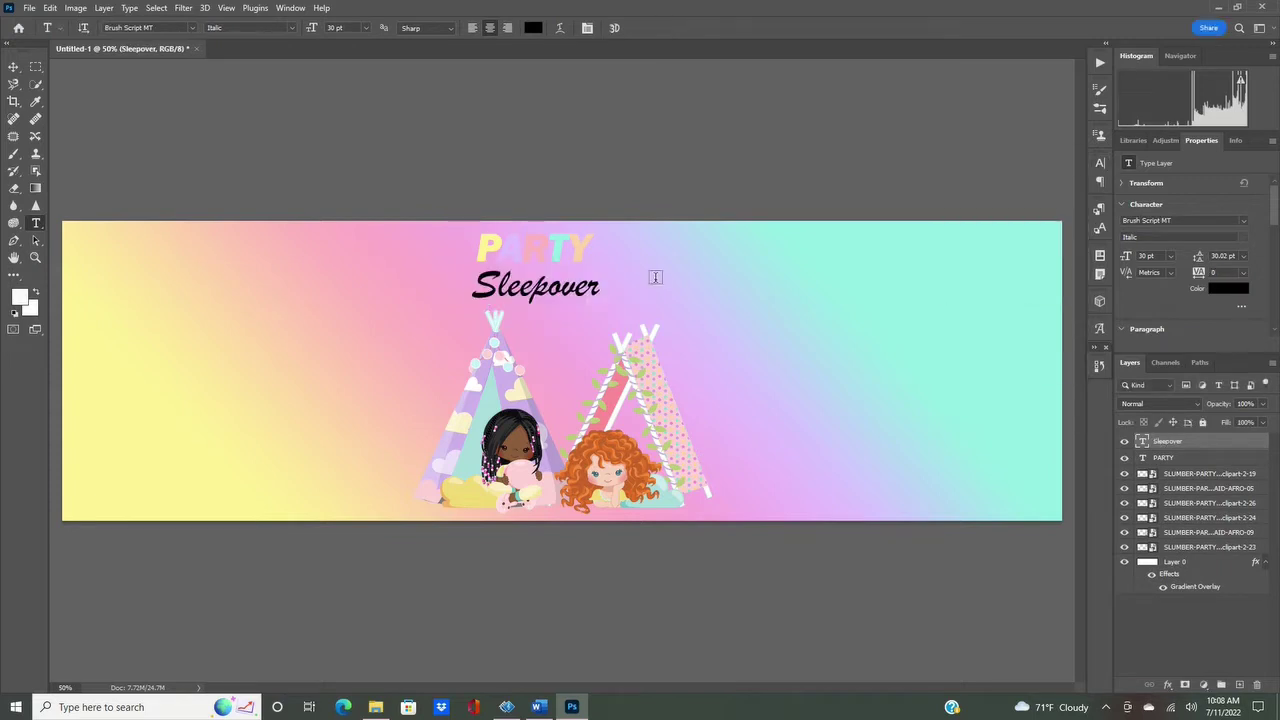
key(ctrl+z)
click(533, 27)
click(850, 300)
key(Return)
click(636, 27)
Enlarge the Sleepover text and move PARTY below it.
key(ctrl+t)
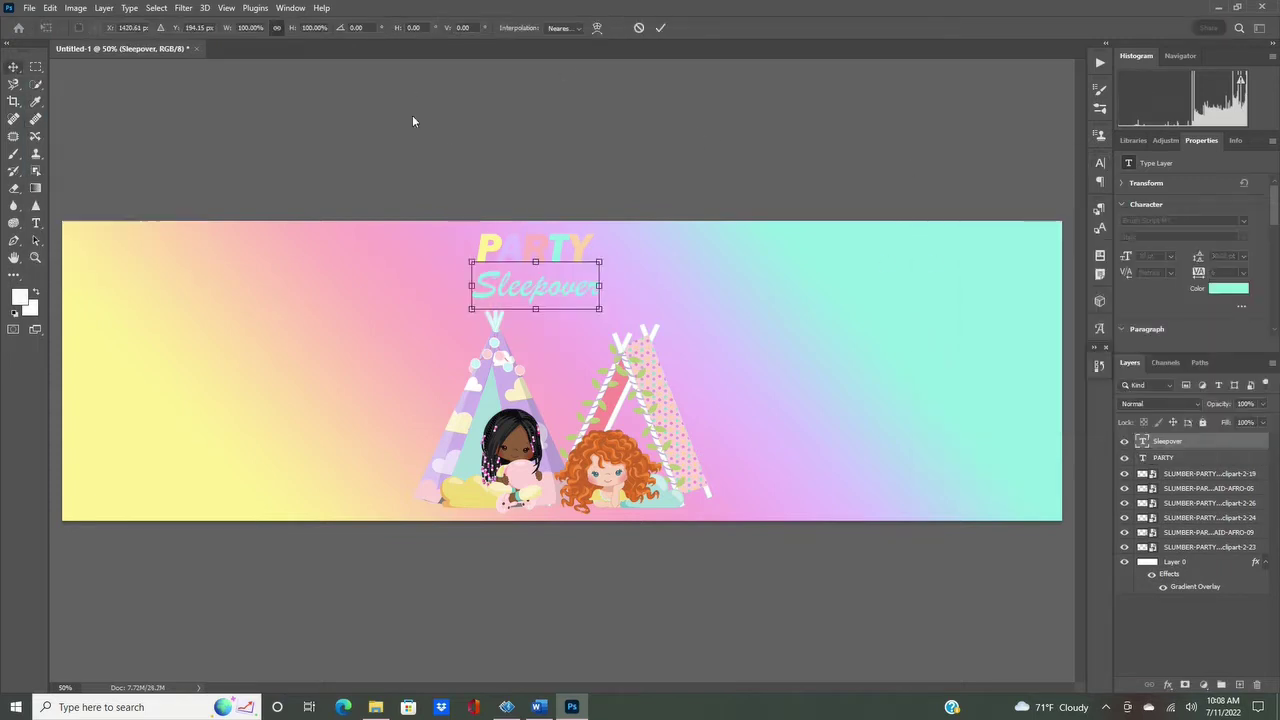
drag(600, 262, 692, 243)
key(Return)
key(v)
drag(515, 250, 561, 322)
Give PARTY a stroke, bevel and drop shadow layer style.
click(1167, 684)
click(1190, 490)
click(749, 211)
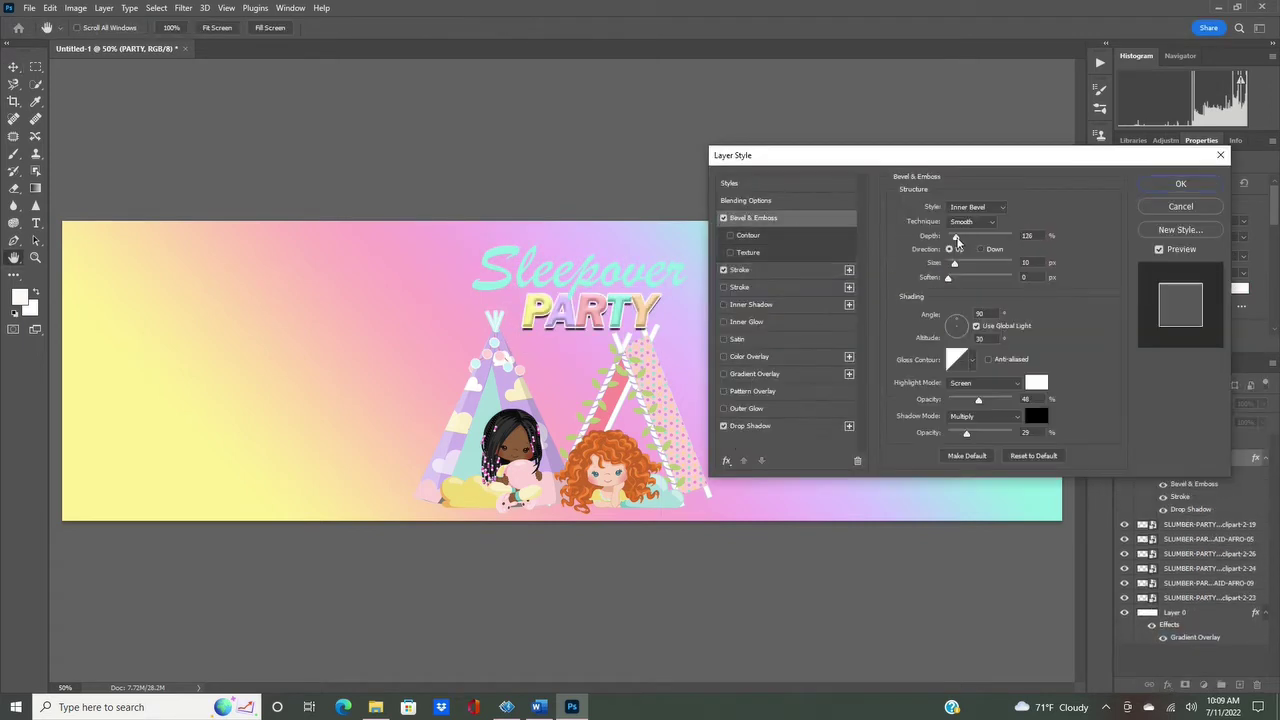
click(1186, 185)
Give the Sleepover layer a bevel and drop shadow style.
click(1170, 441)
click(1167, 684)
click(1190, 490)
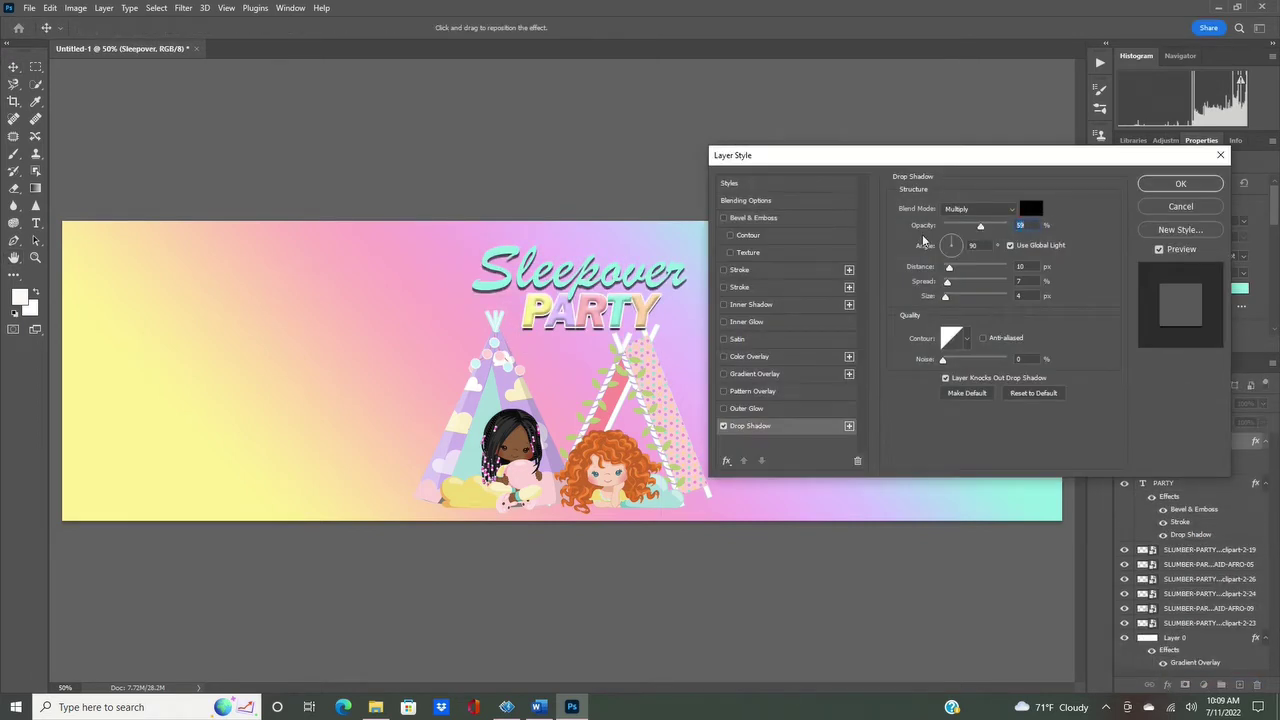
click(752, 217)
click(1180, 183)
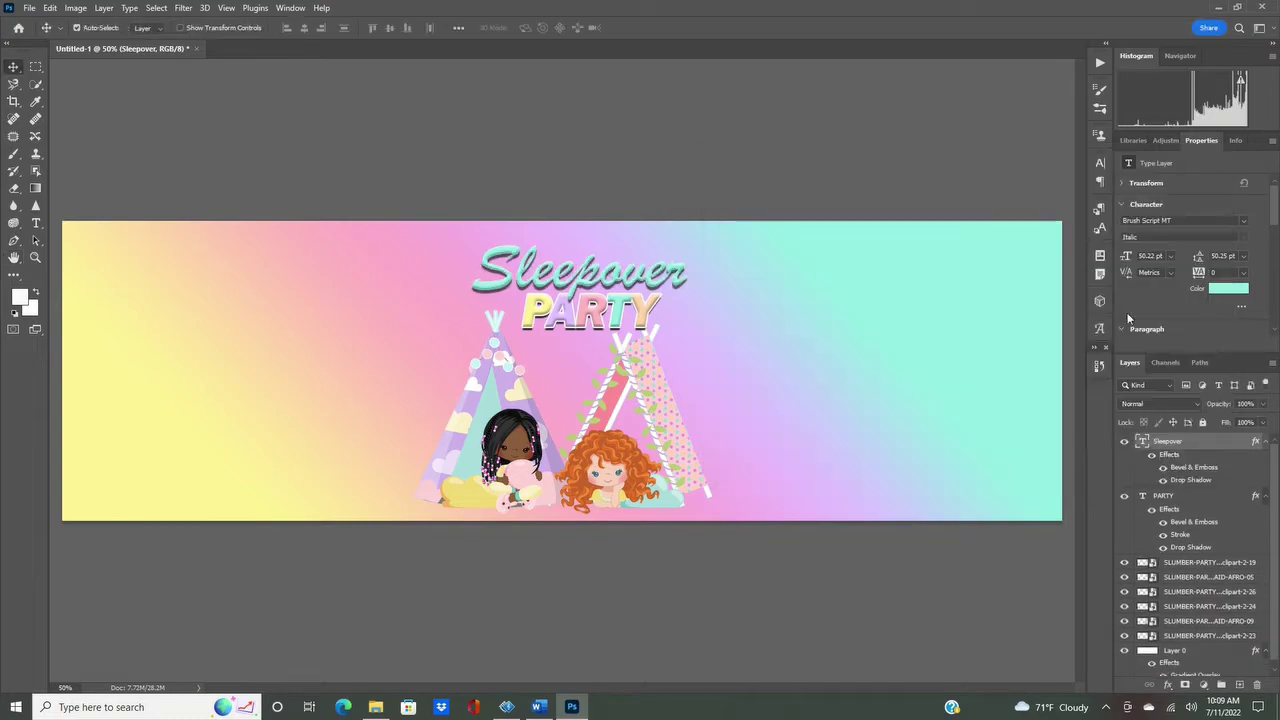
key(alt+Tab)
Place the barcode image at the right end, rotated 90° clockwise.
scroll(764, 292, down, 10)
right_click(603, 380)
drag(429, 243, 991, 443)
click(660, 502)
right_click(564, 392)
click(617, 505)
key(Return)
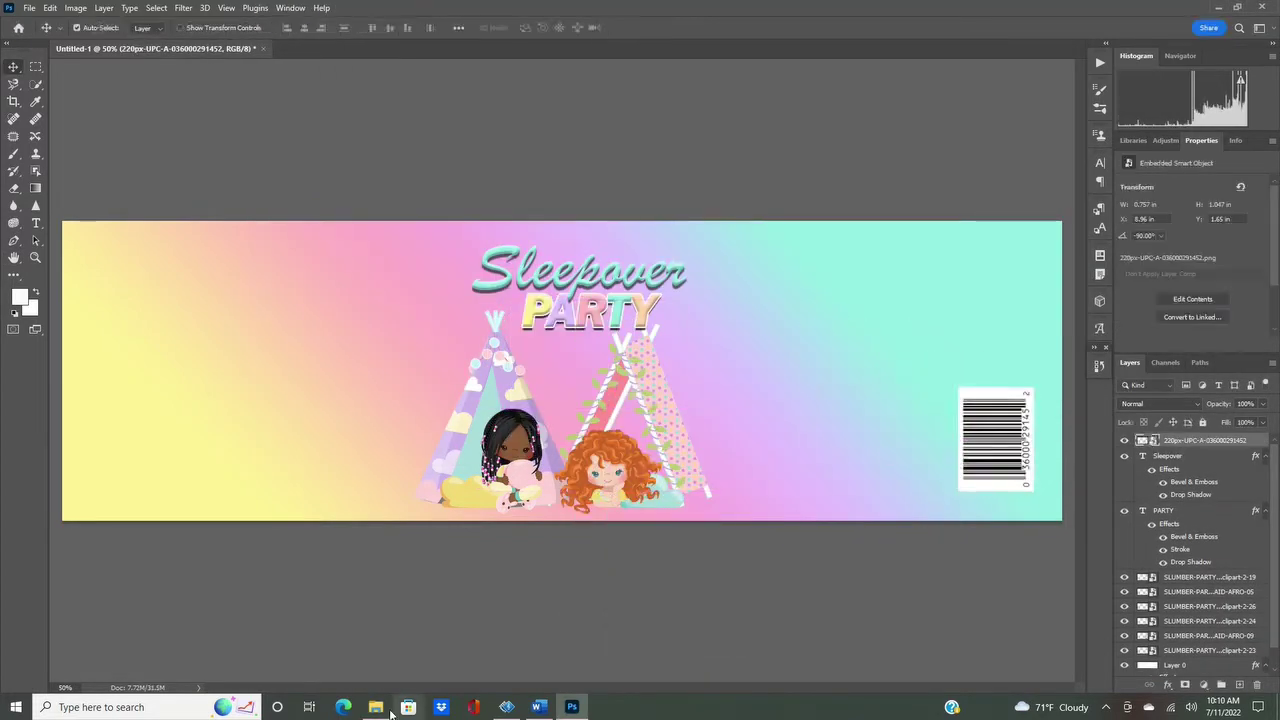
key(alt+Tab)
Place the Nutrition Facts panel at the left of the banner.
drag(1068, 172, 176, 402)
key(Return)
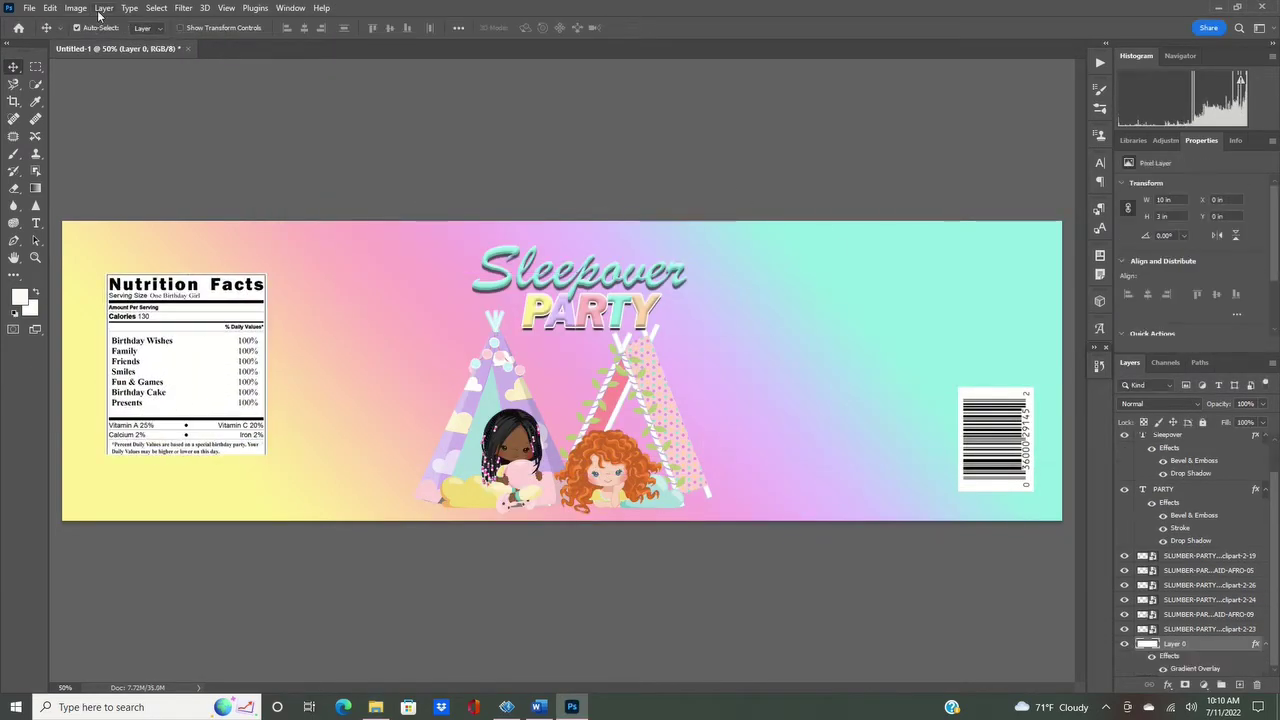
key(alt+Tab)
Lay the fairy-lights sparkle image over the banner.
drag(525, 237, 630, 603)
key(Return)
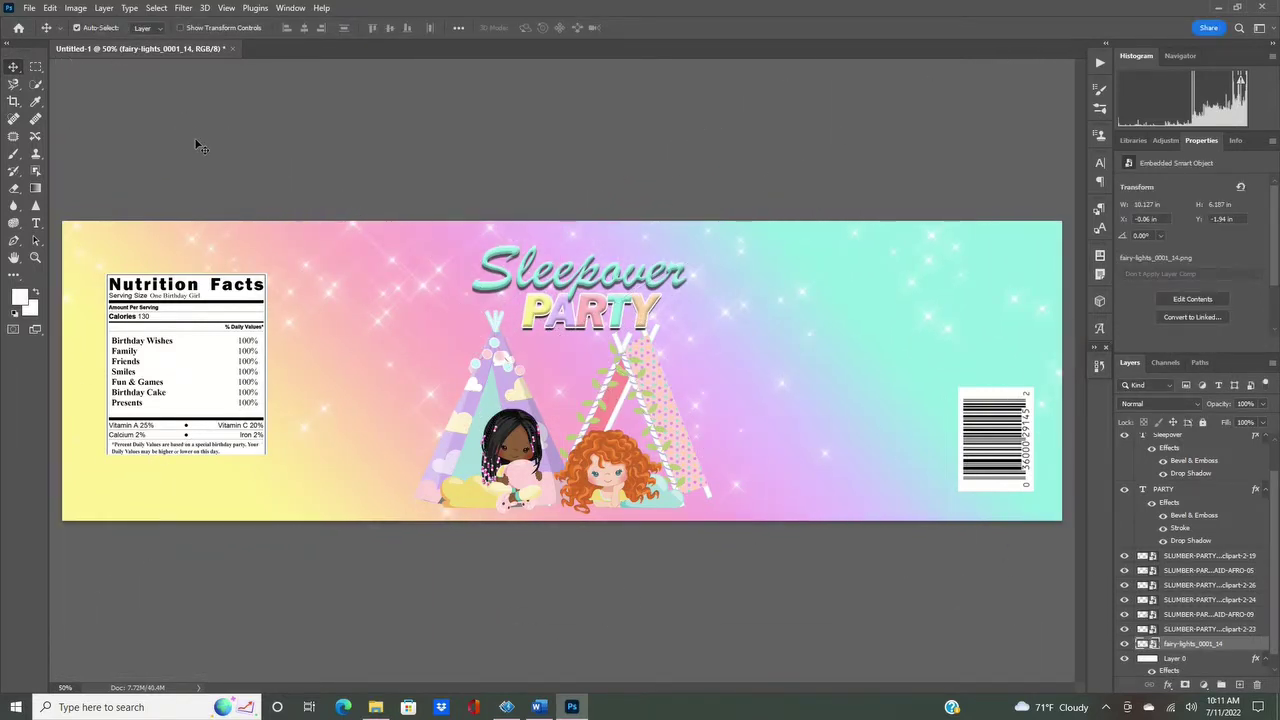
click(104, 8)
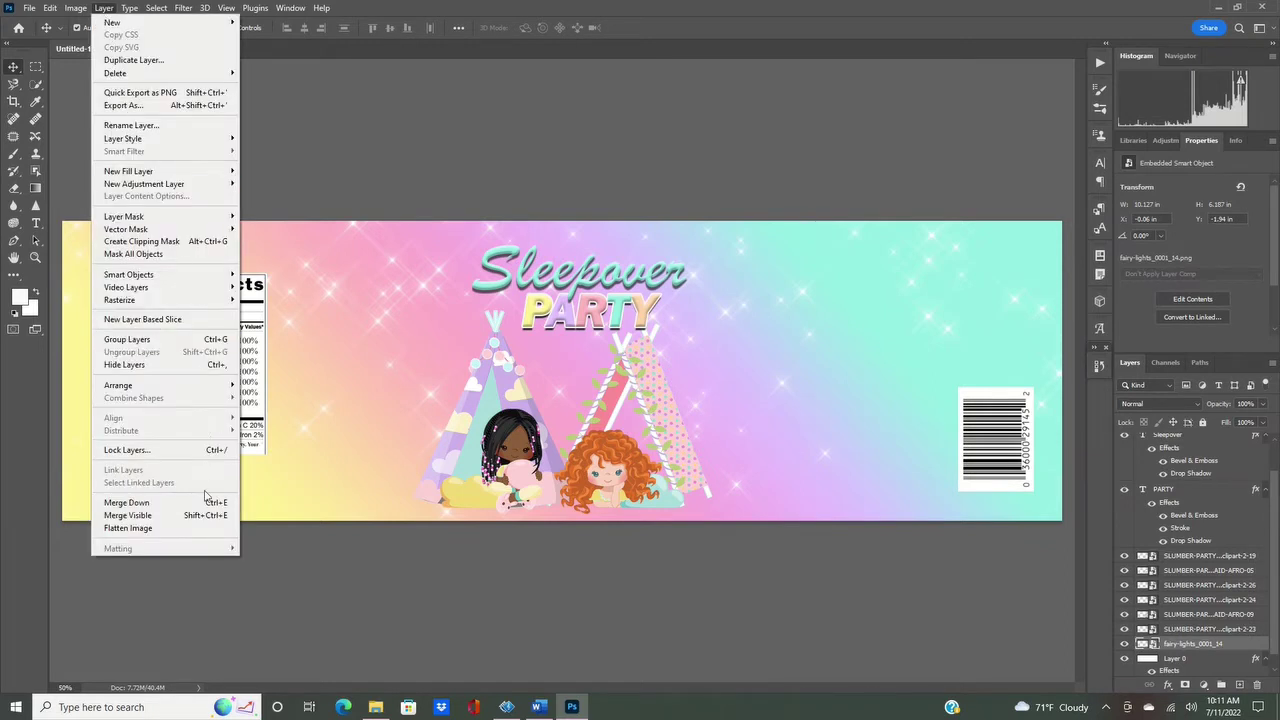
Merge all visible layers of the label into one.
click(172, 521)
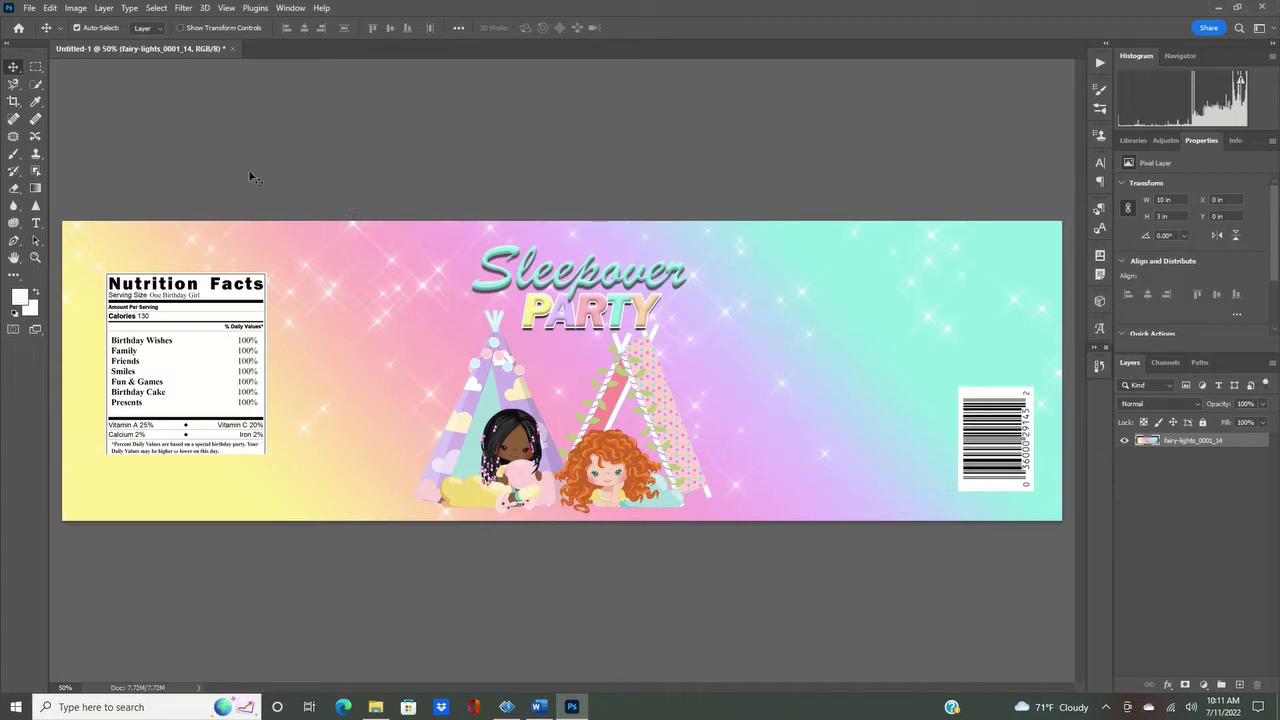
click(31, 9)
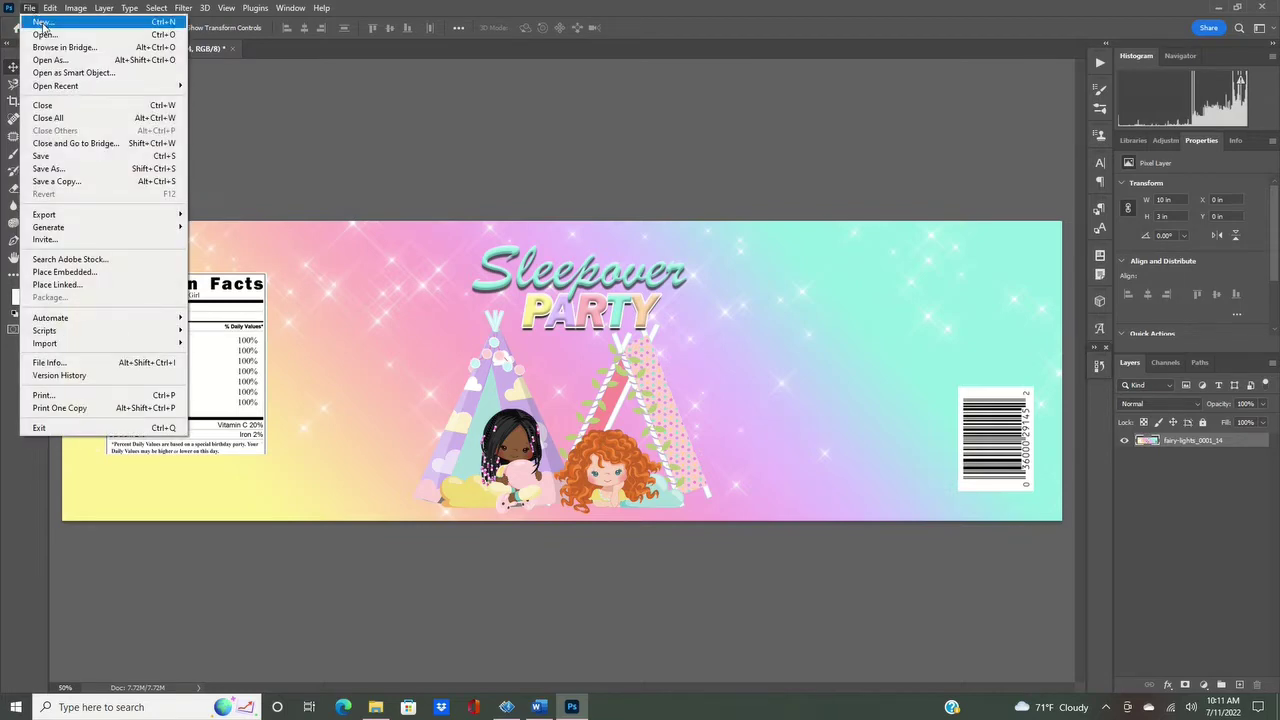
Create an 11 x 8.5 in, 300 ppi document from the recent presets.
click(44, 23)
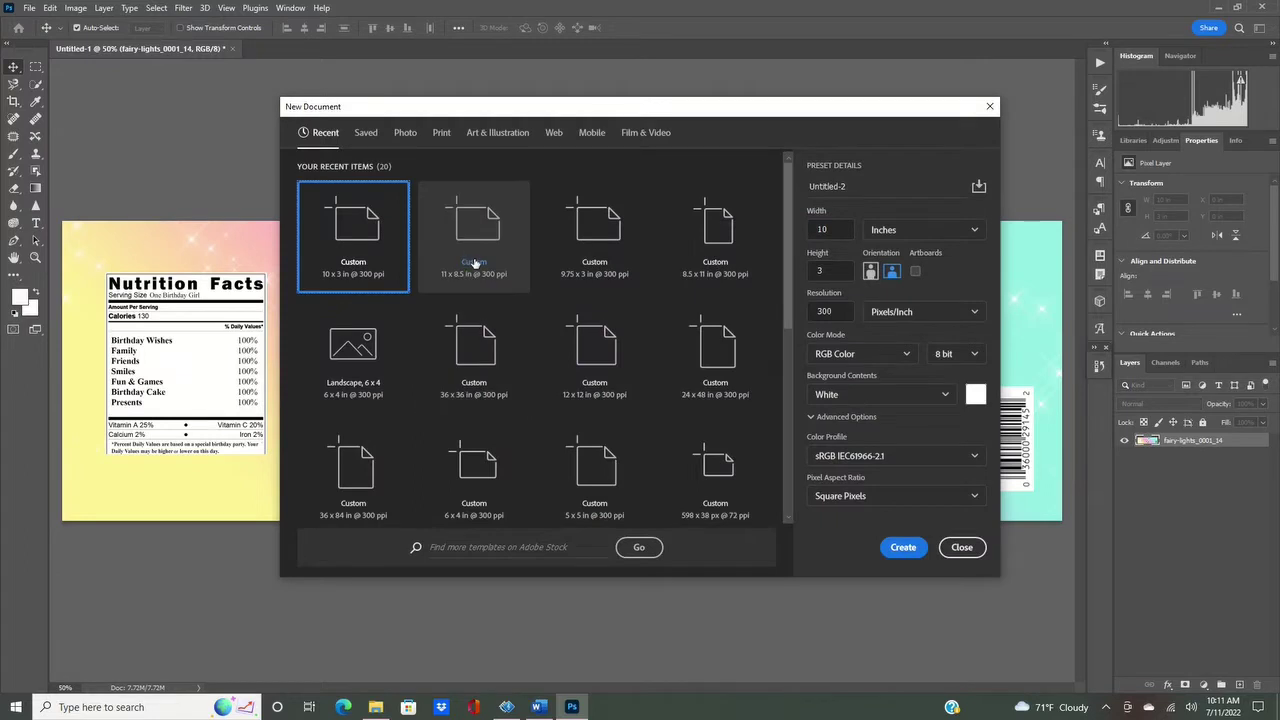
click(479, 237)
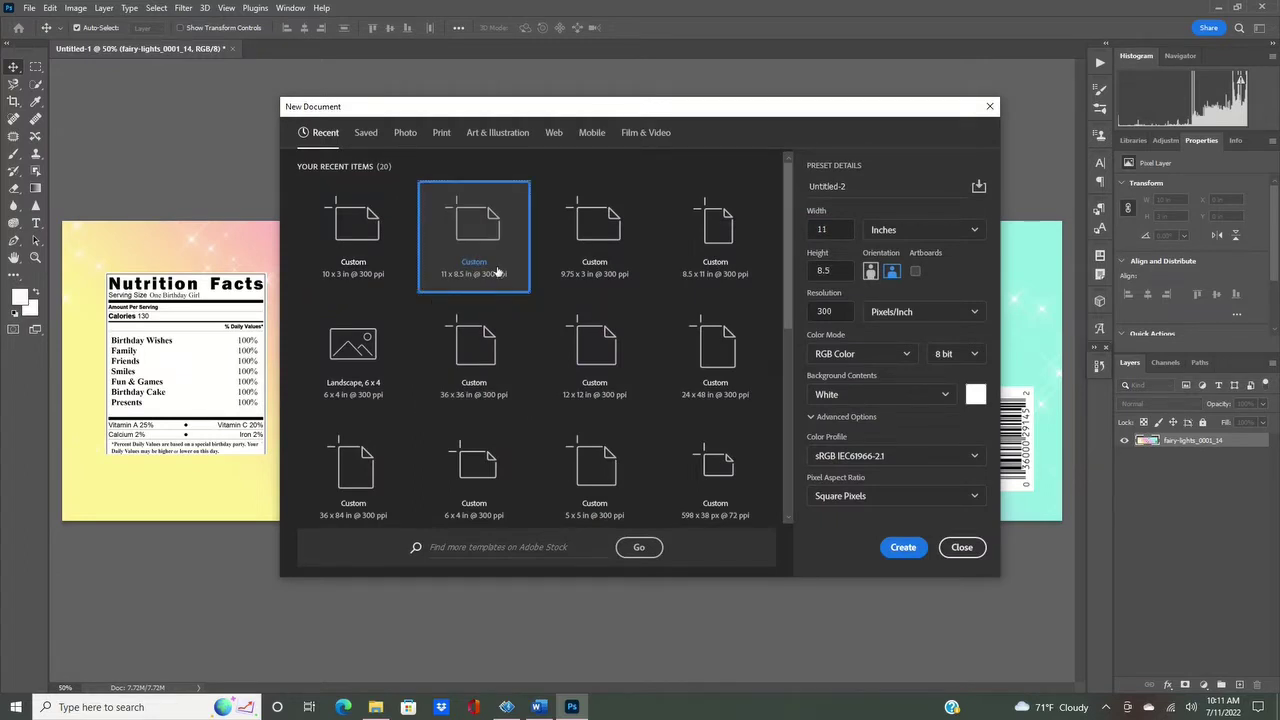
click(895, 549)
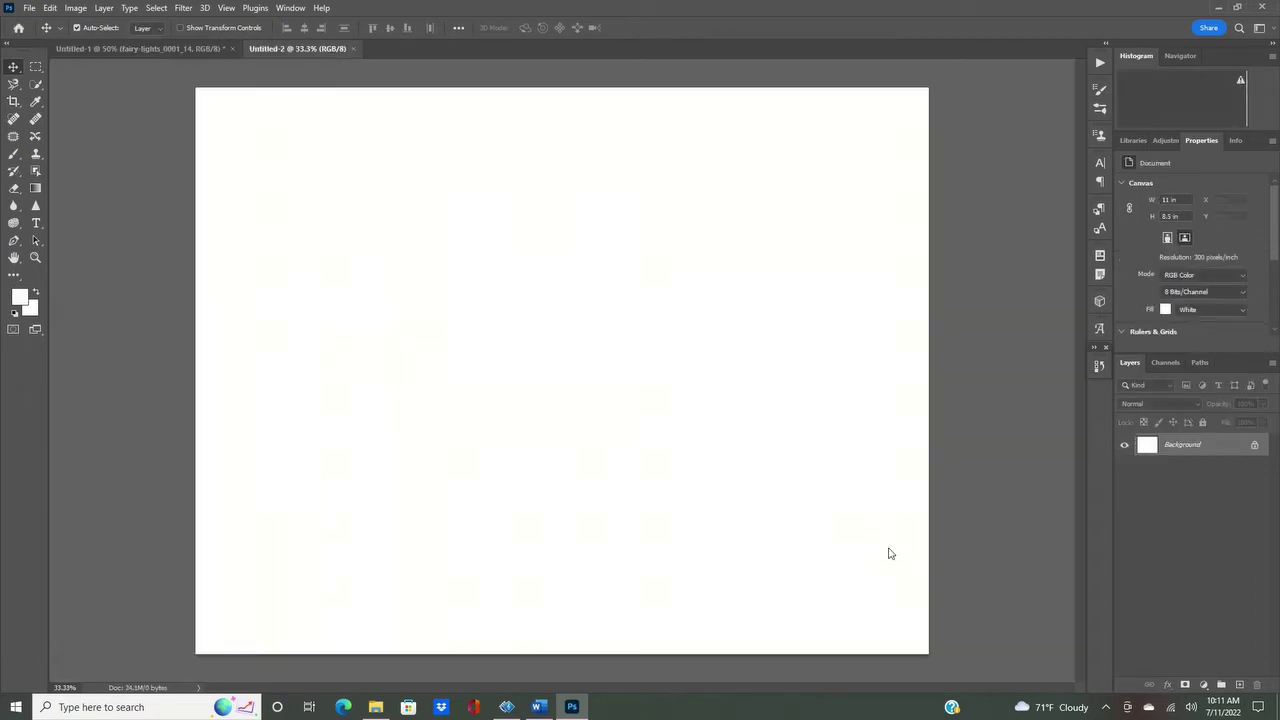
click(171, 48)
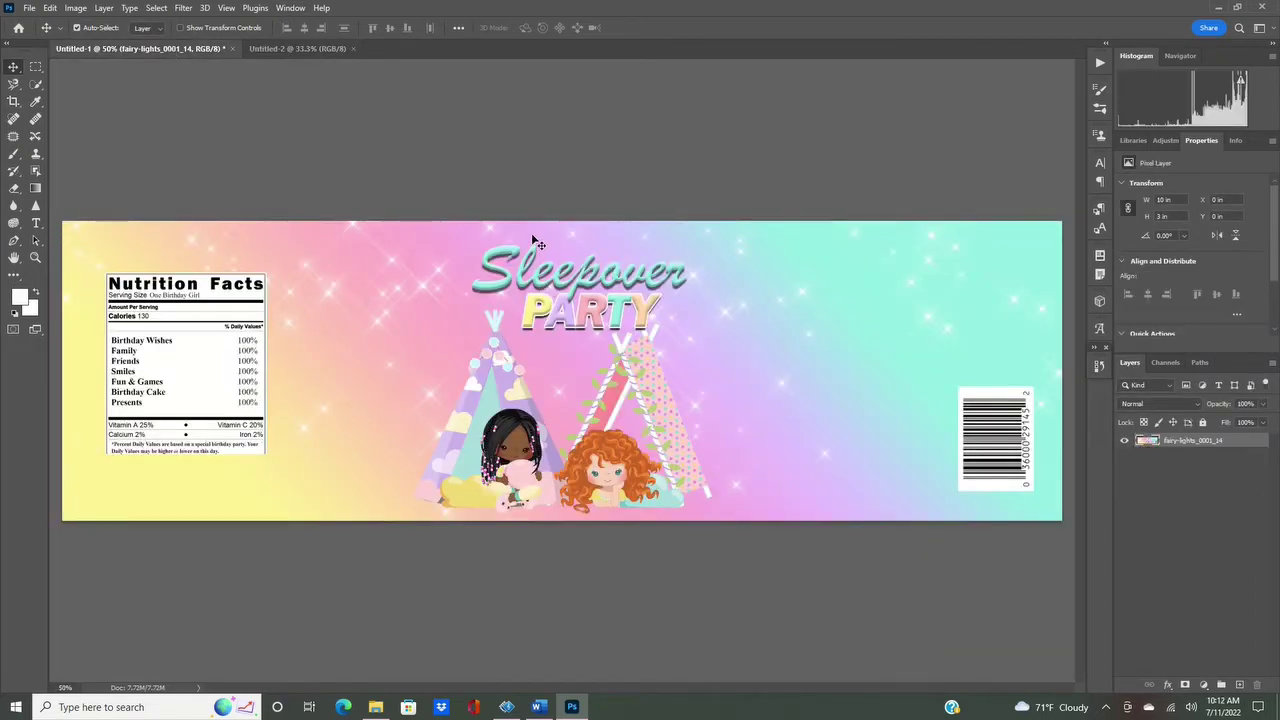
Drag the merged label onto the new page, duplicate it with Ctrl+J, and stack the copy below.
drag(534, 247, 623, 420)
drag(537, 362, 553, 330)
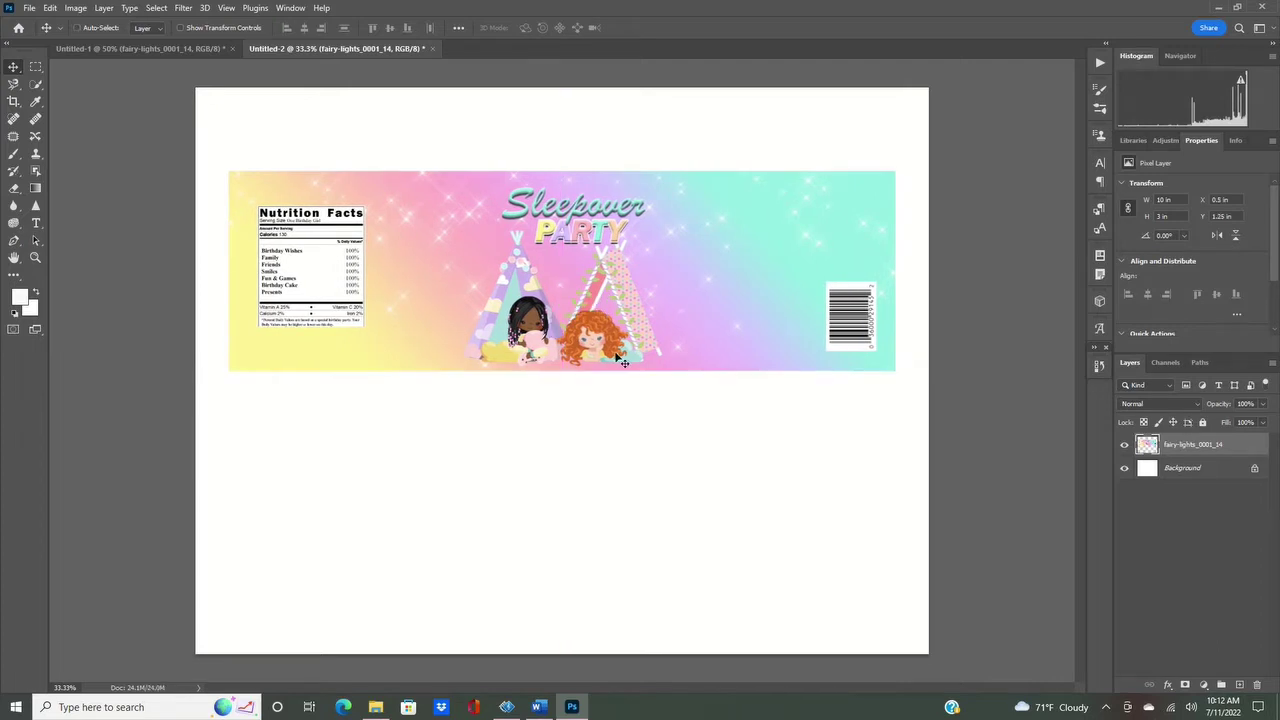
key(ctrl+j)
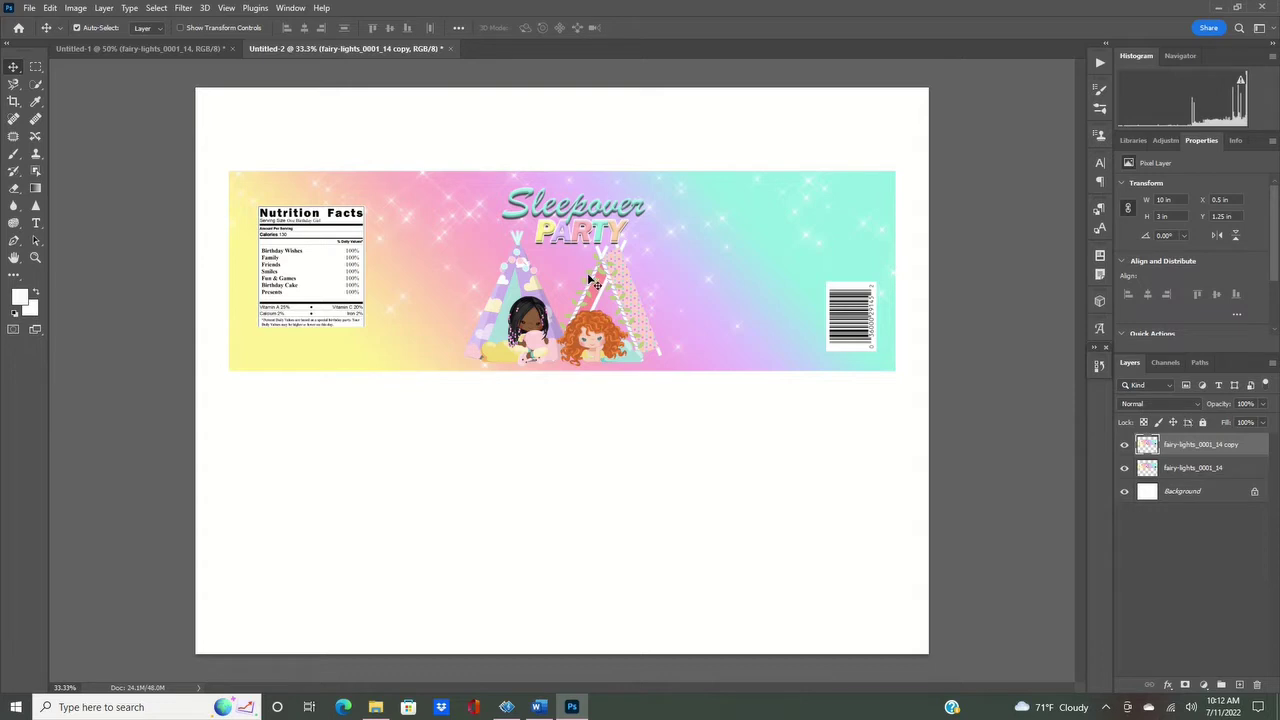
drag(562, 277, 565, 480)
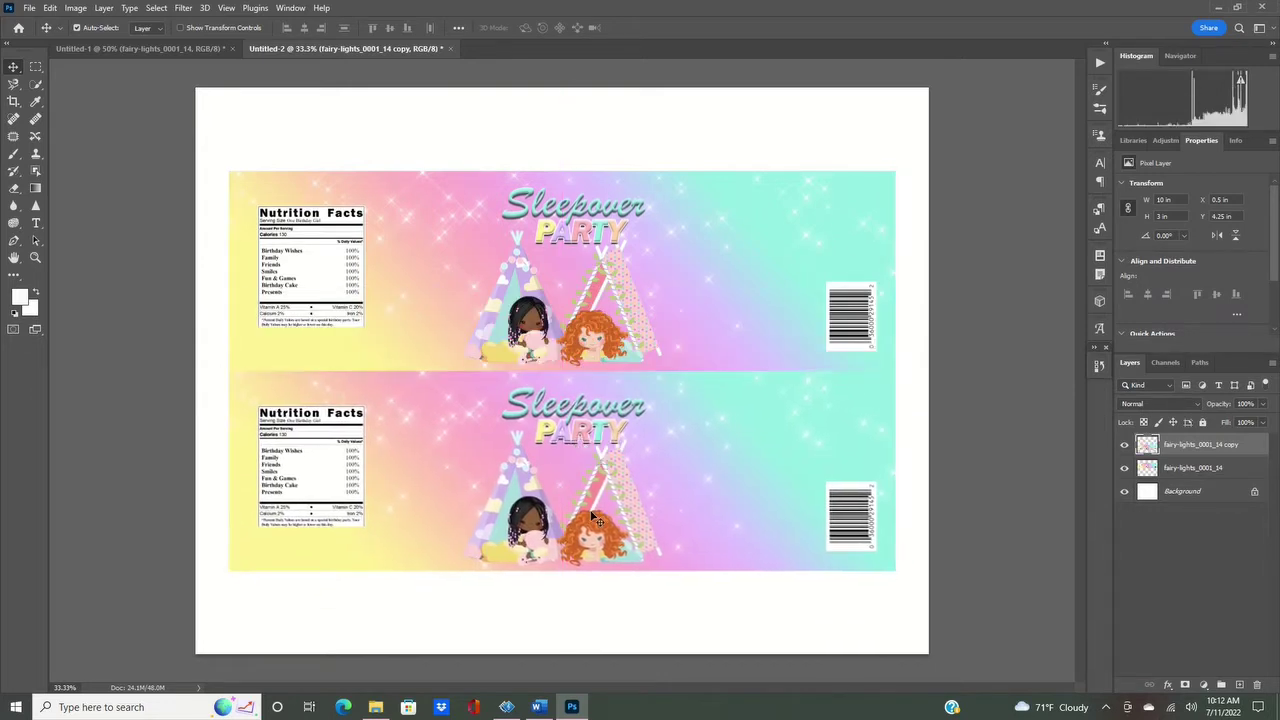
click(573, 337)
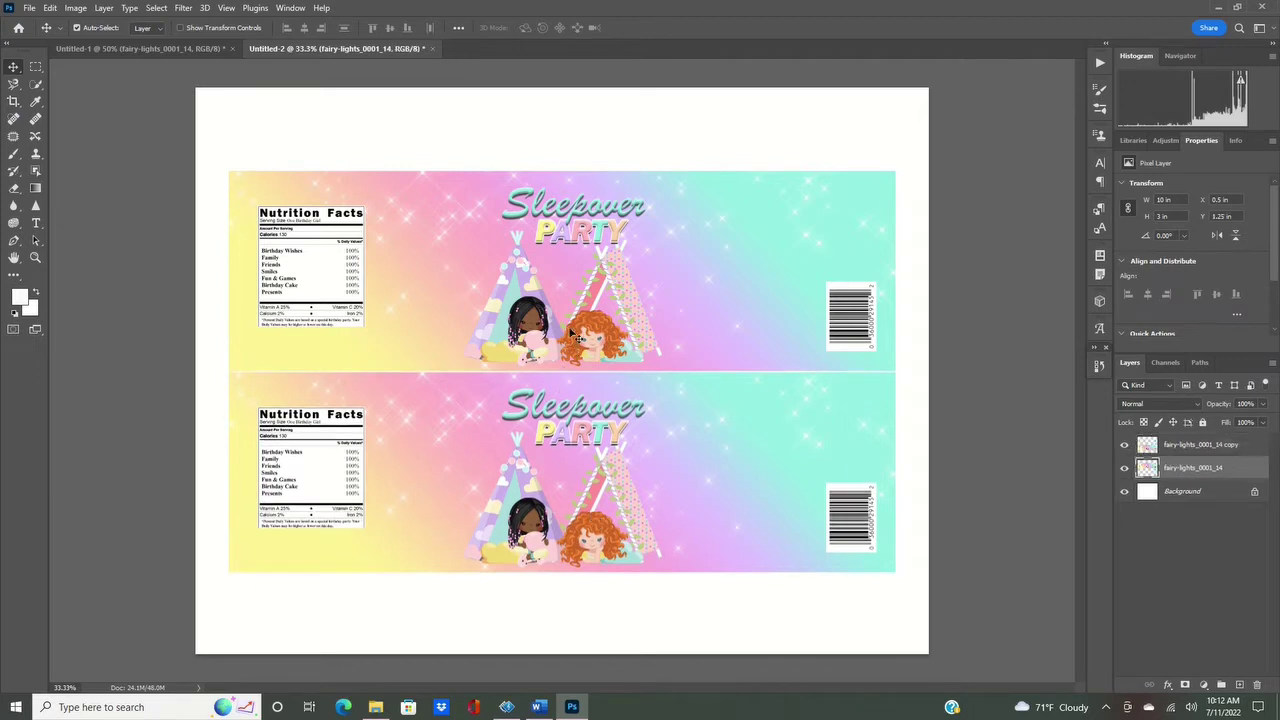
drag(575, 337, 575, 335)
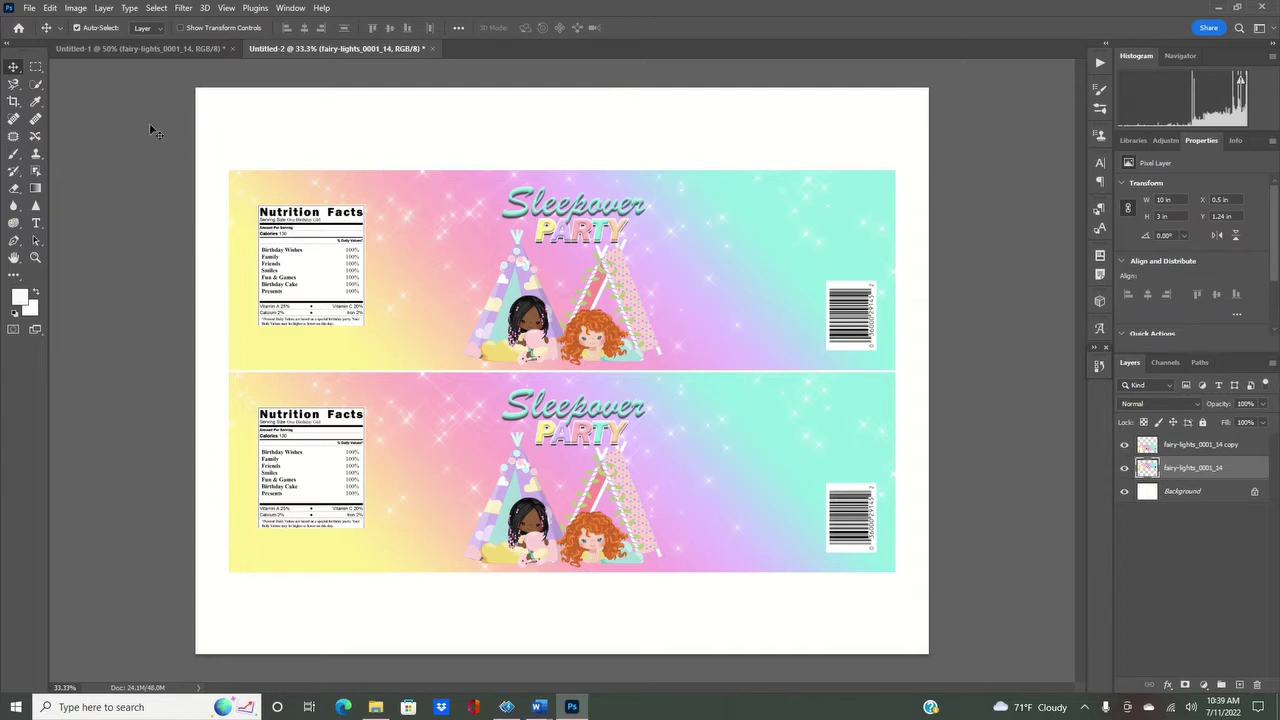
Create a portrait document from the 8.5 x 11 in, 300 ppi preset.
click(29, 9)
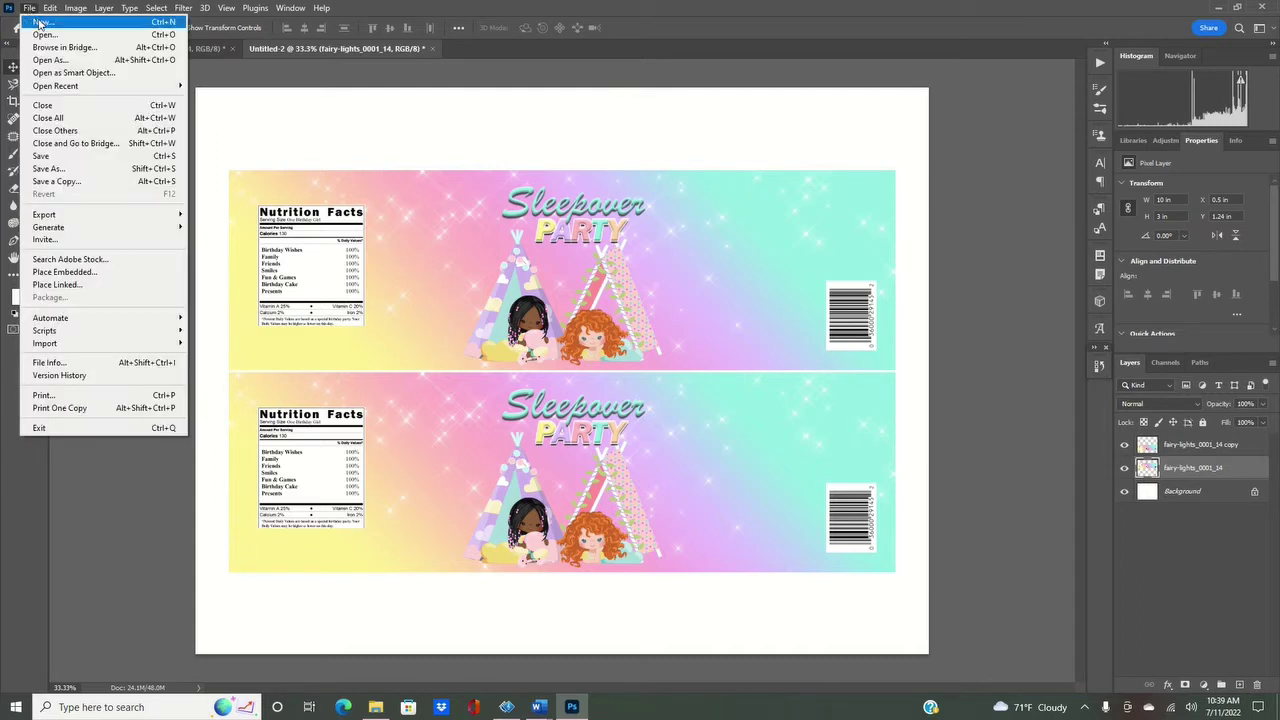
click(42, 22)
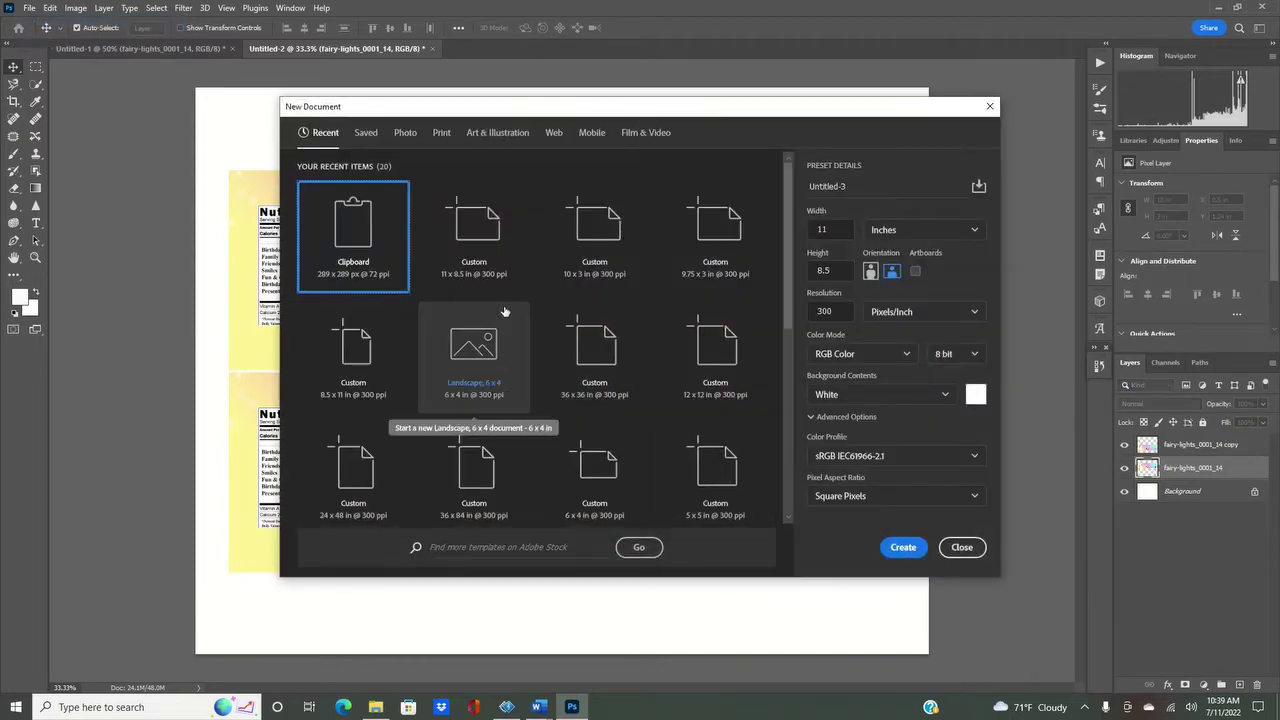
click(348, 376)
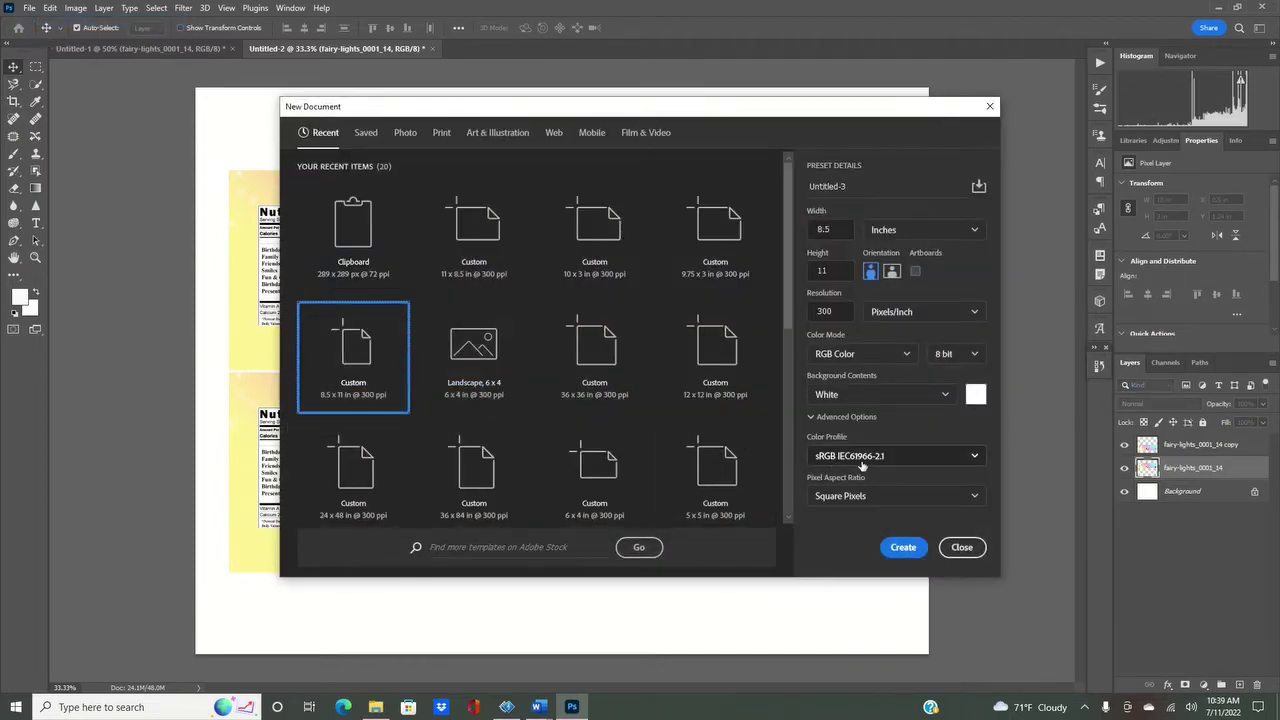
click(895, 552)
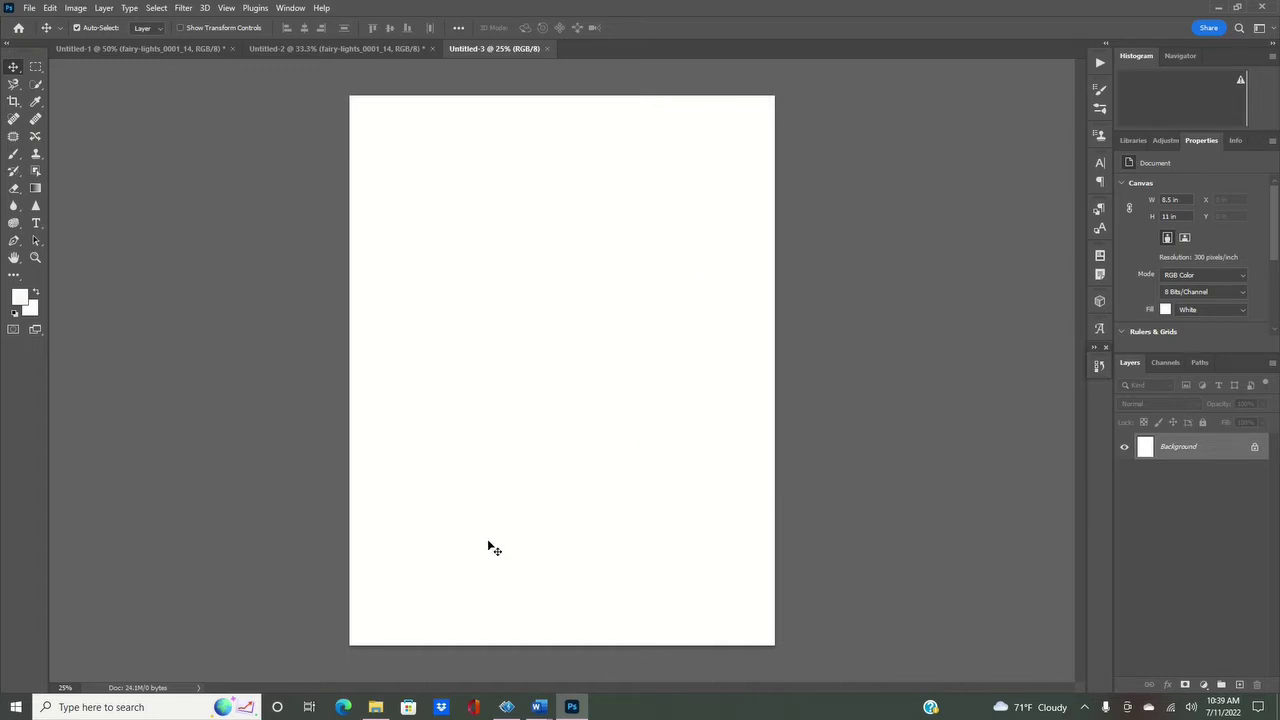
Create a 3 in by 3 in ellipse, Ellipse 1, near the page's top left.
click(12, 277)
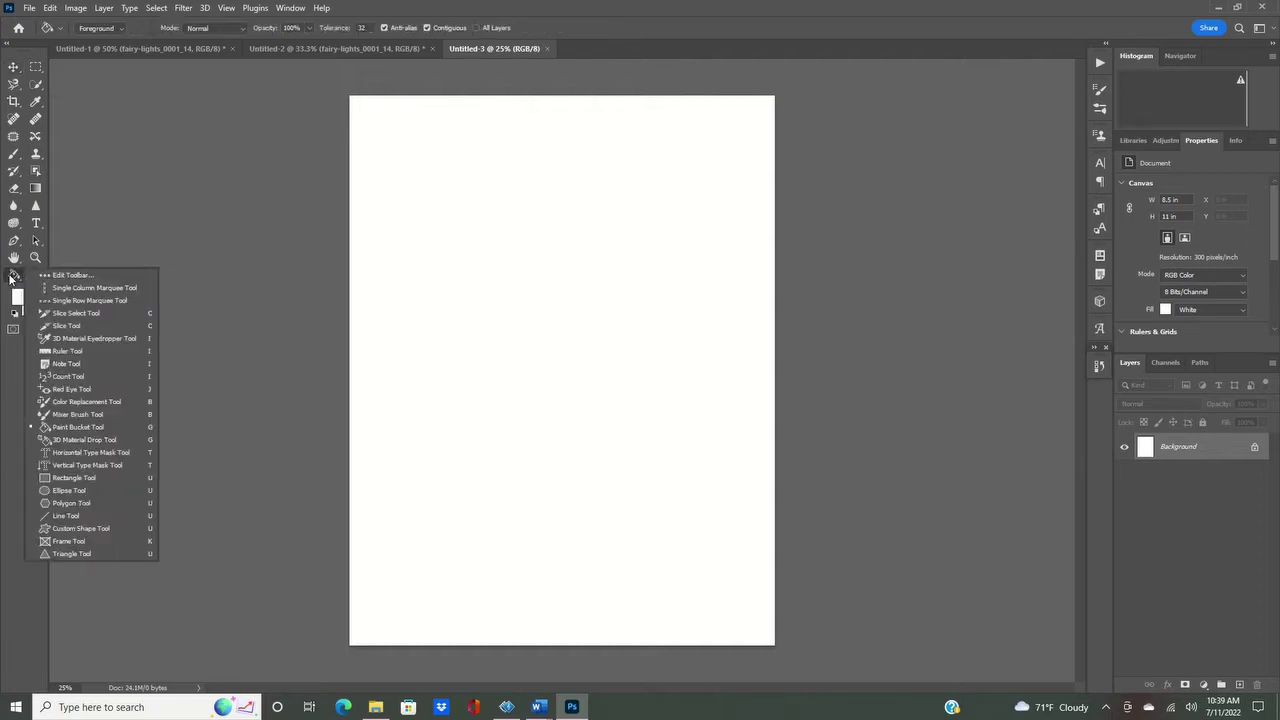
key(Escape)
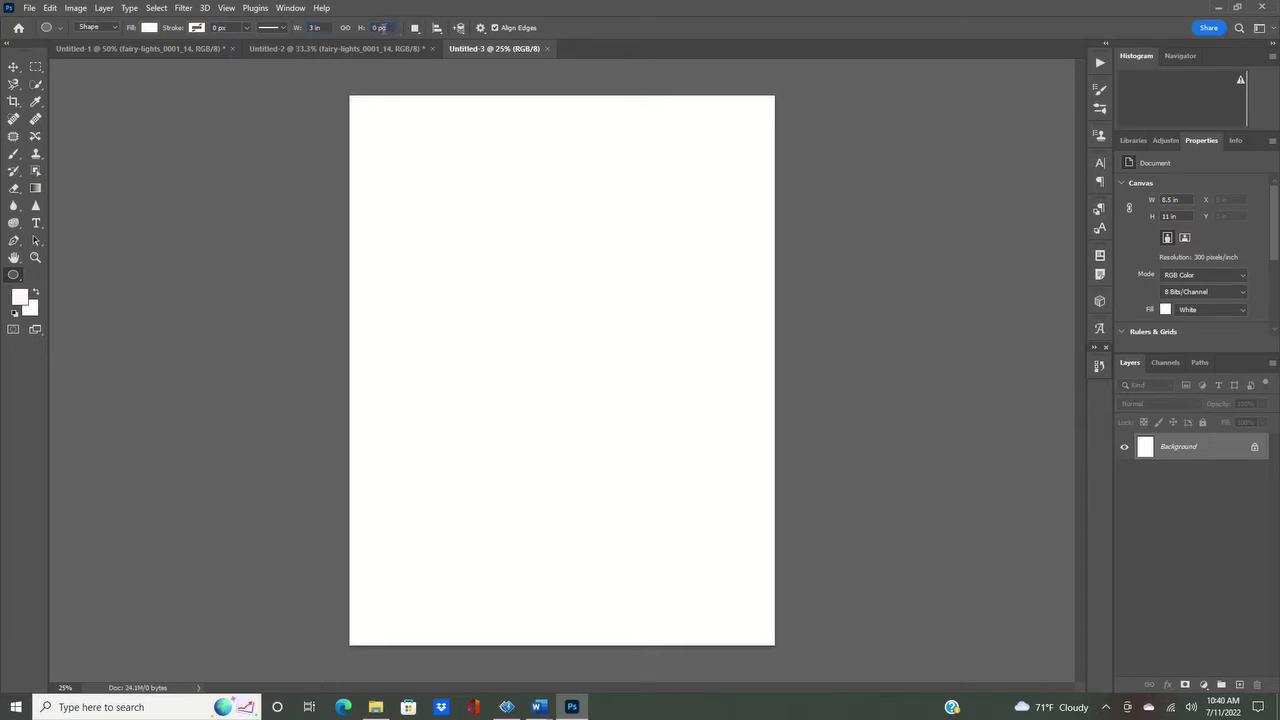
text(3)
click(452, 222)
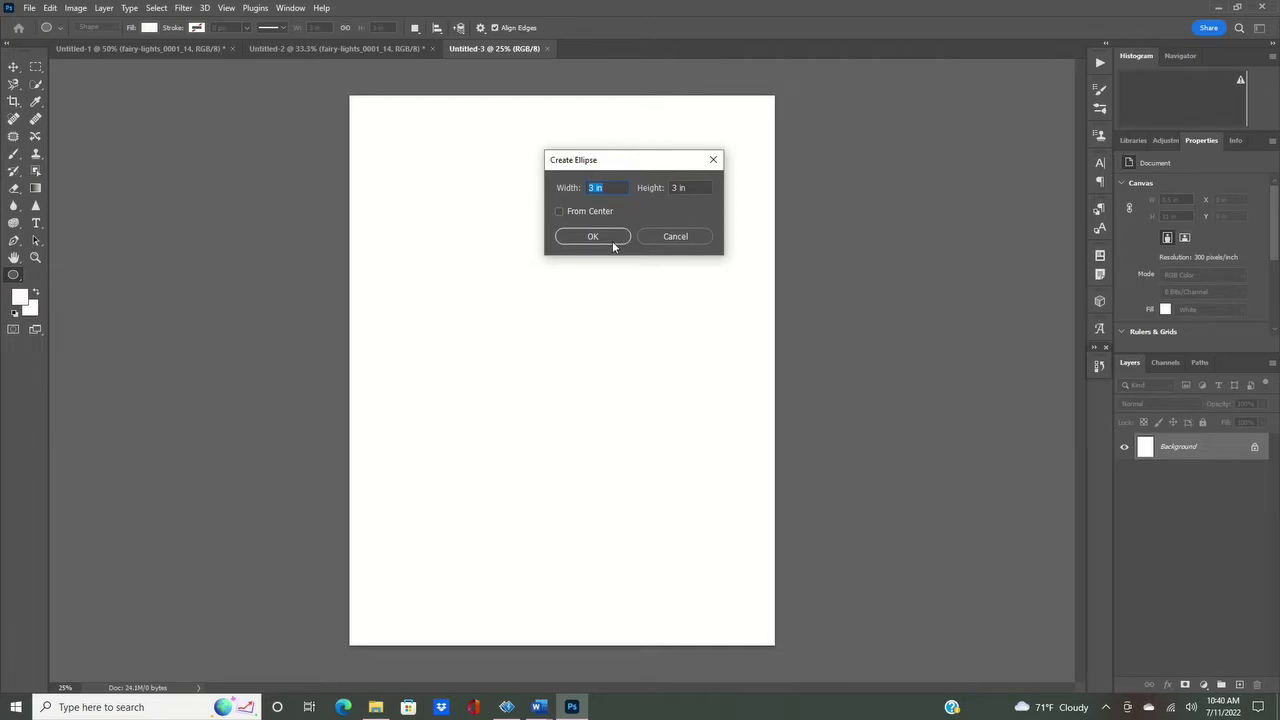
click(612, 240)
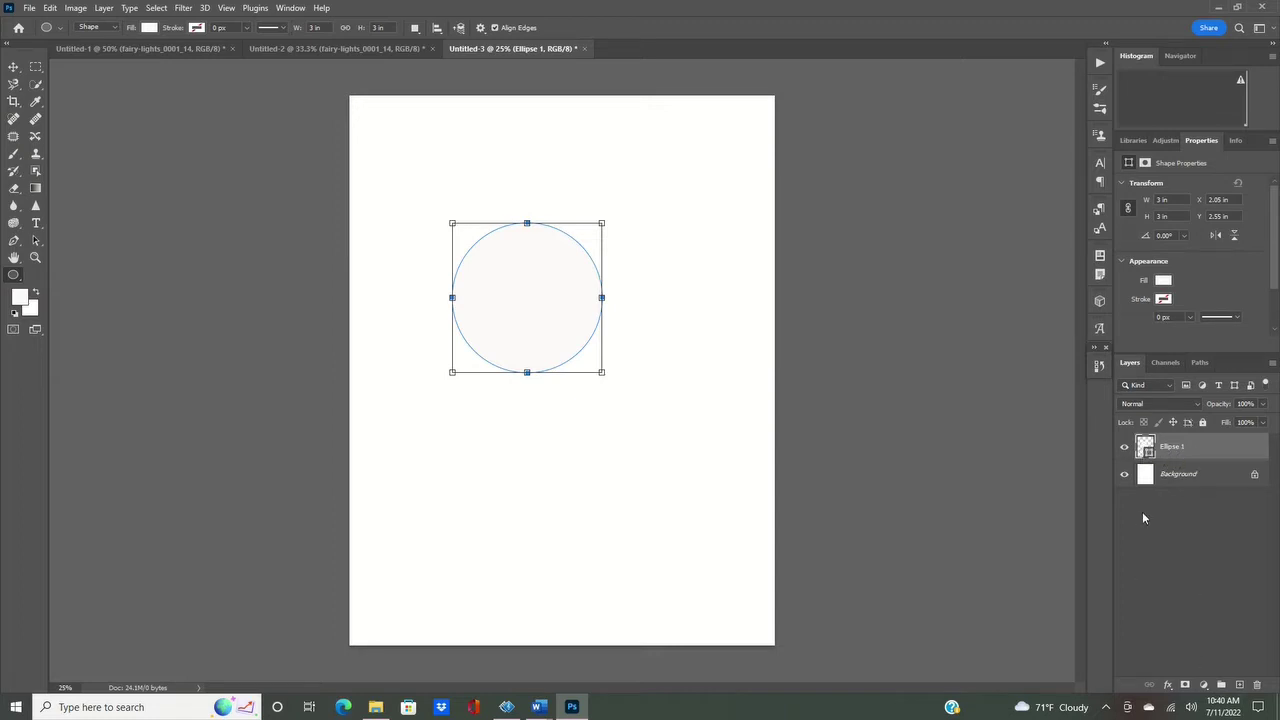
Change the circle's fill colour to pink.
double_click(1147, 447)
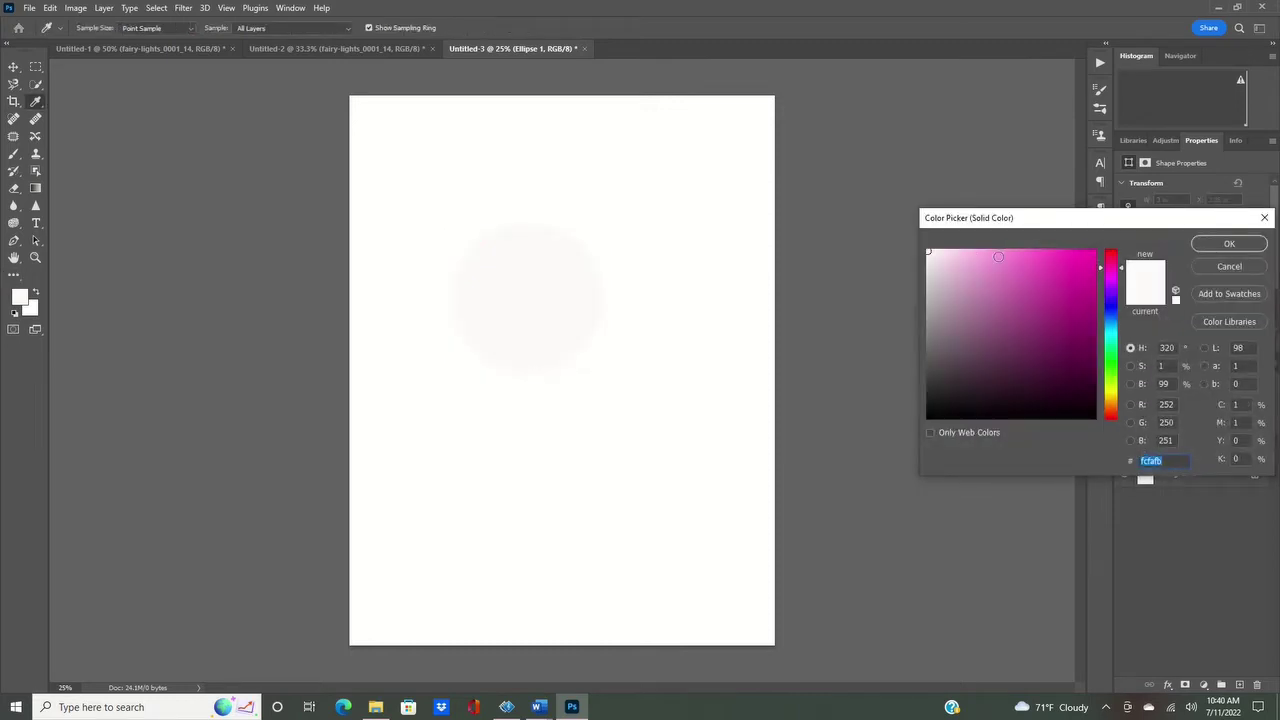
click(998, 257)
click(1231, 245)
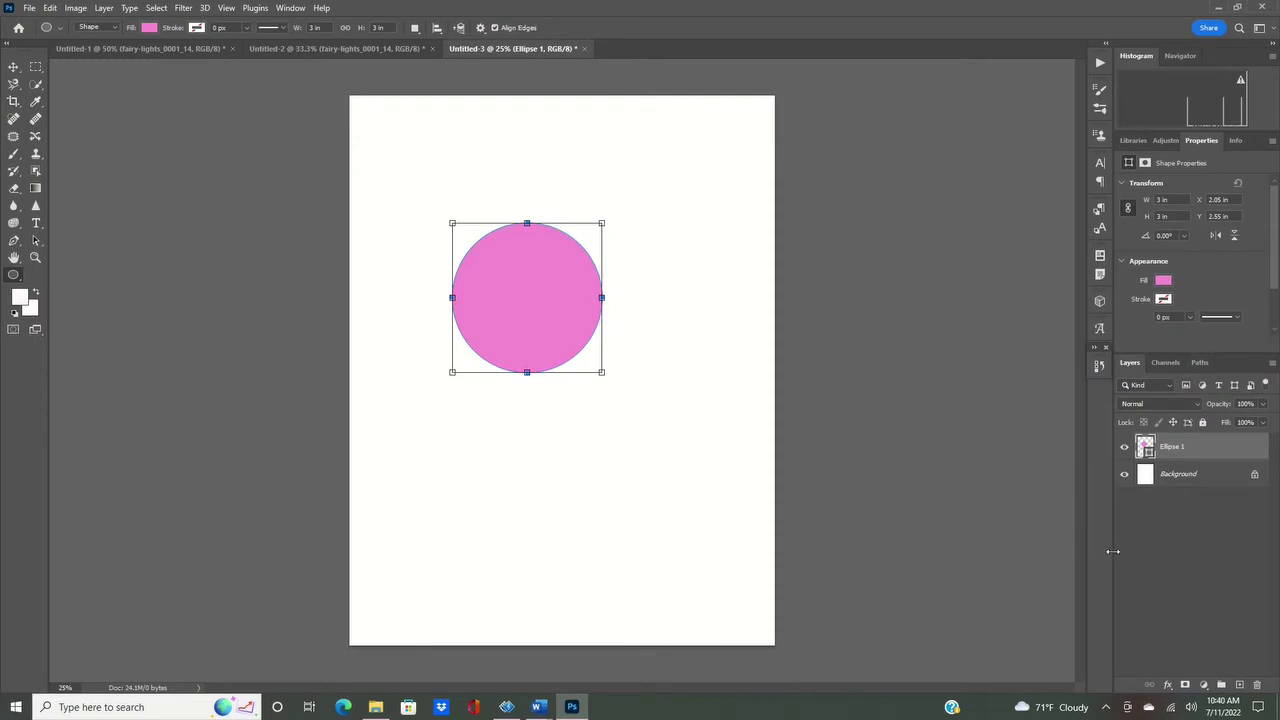
click(348, 51)
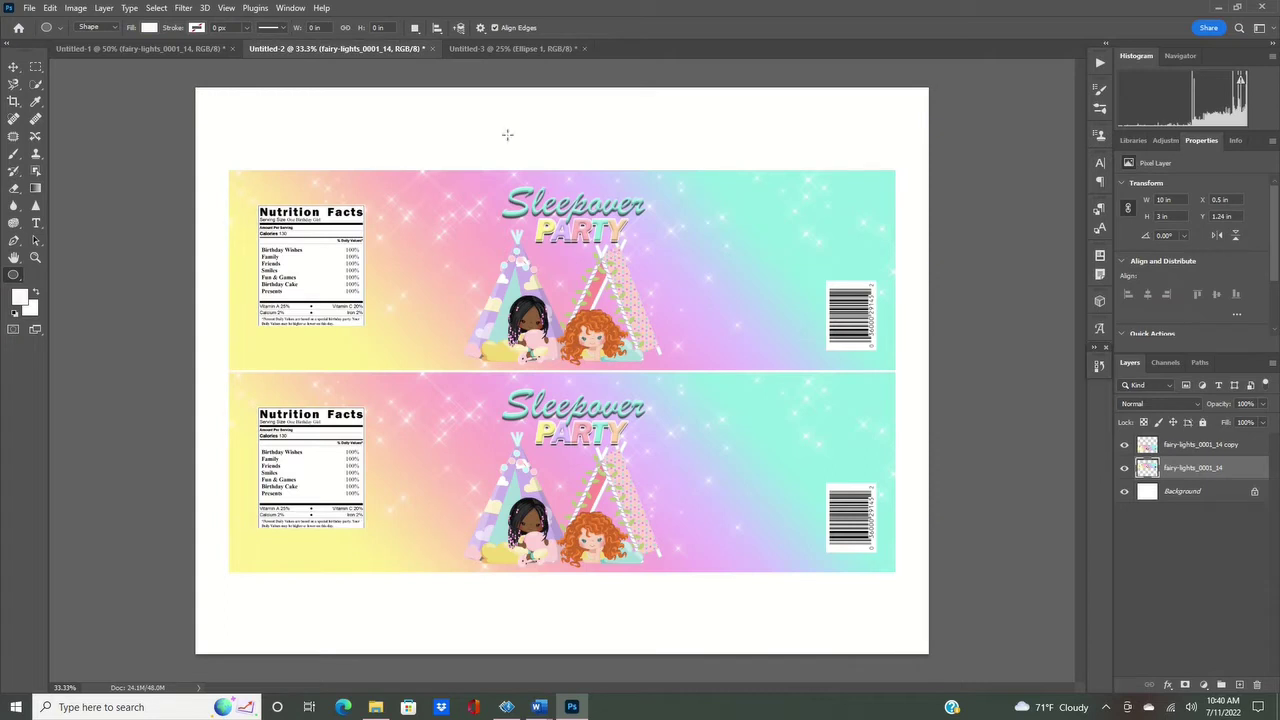
click(515, 49)
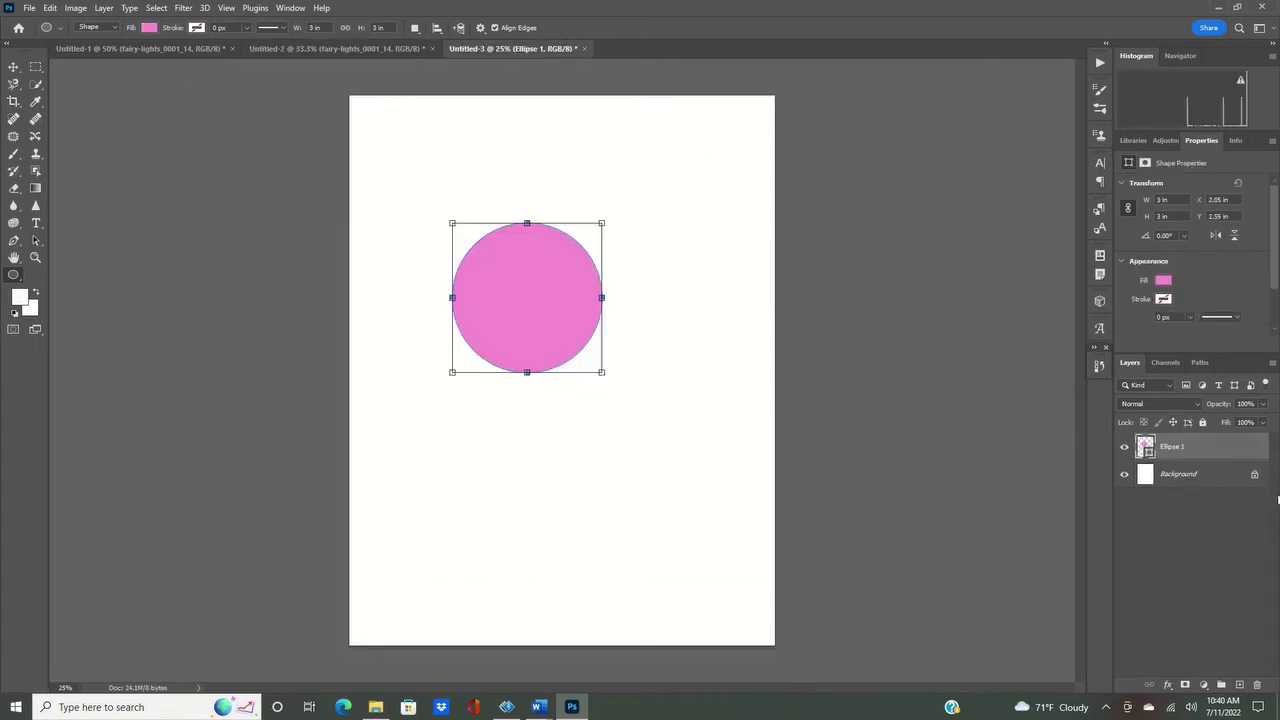
Apply a pastel yellow, pink and aqua gradient overlay, scaled down and shifted inside the circle.
click(1168, 685)
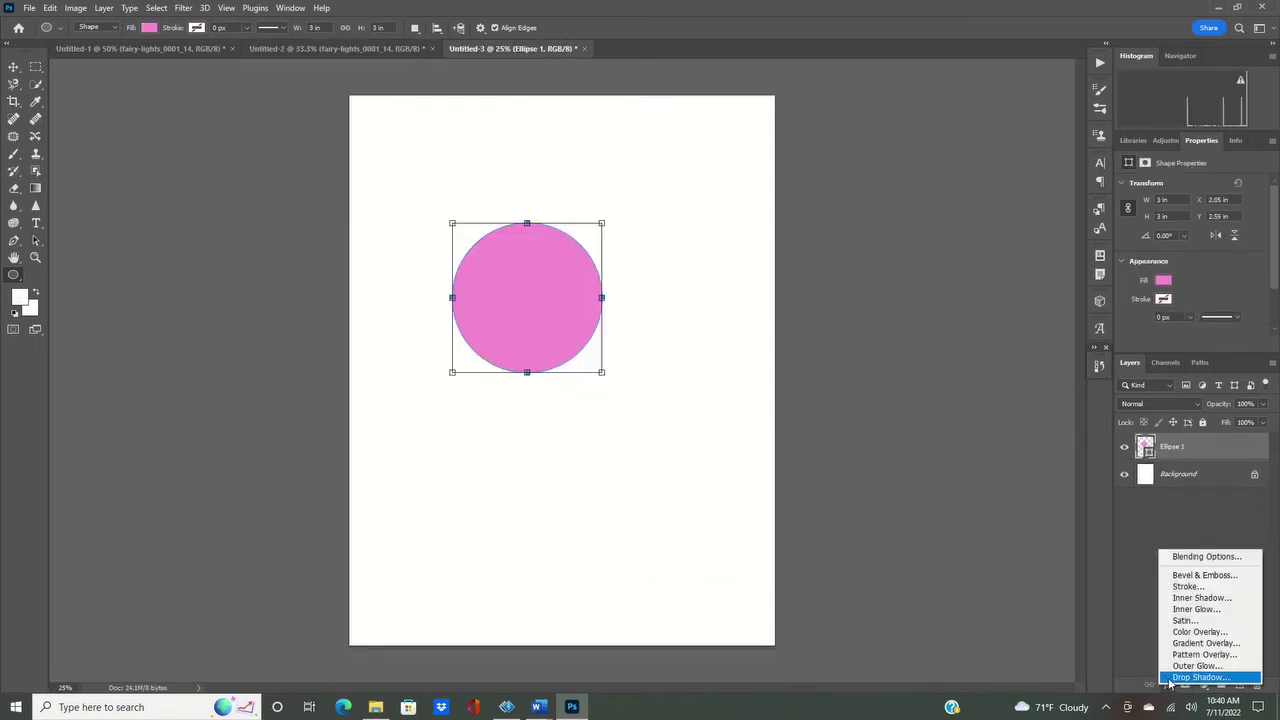
click(1010, 391)
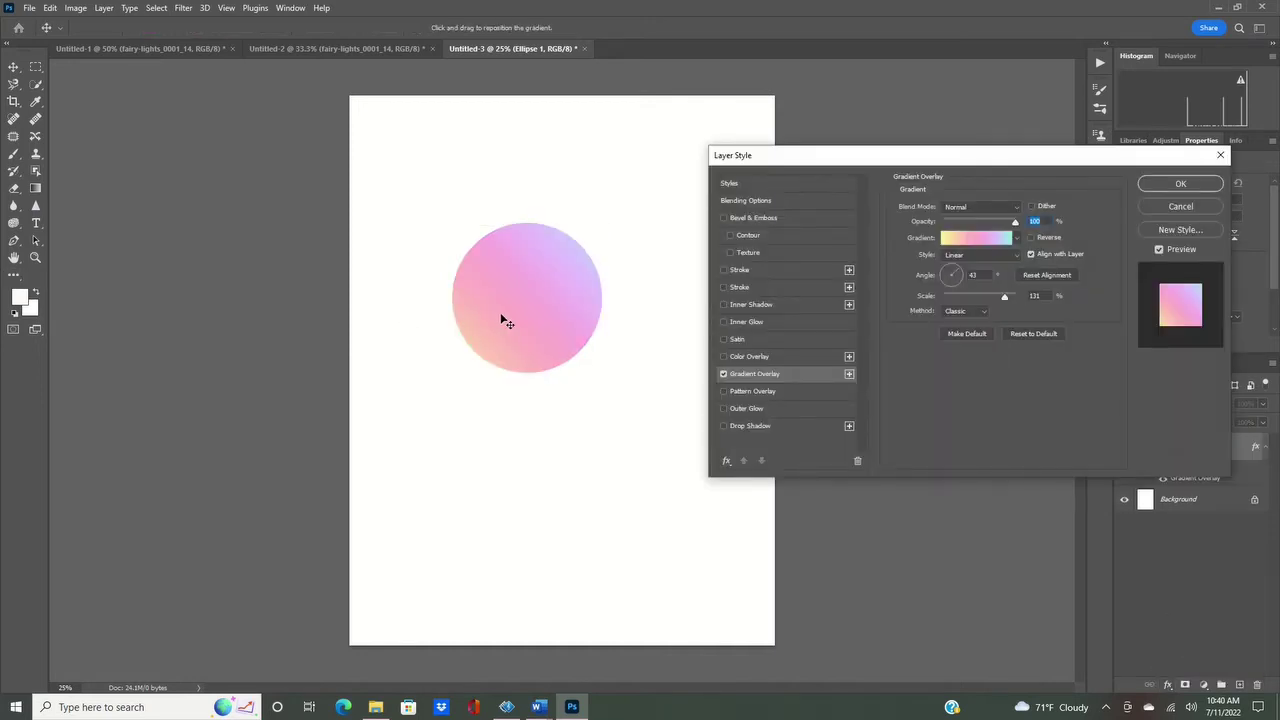
drag(508, 317, 545, 296)
drag(1000, 302, 960, 317)
drag(557, 332, 528, 349)
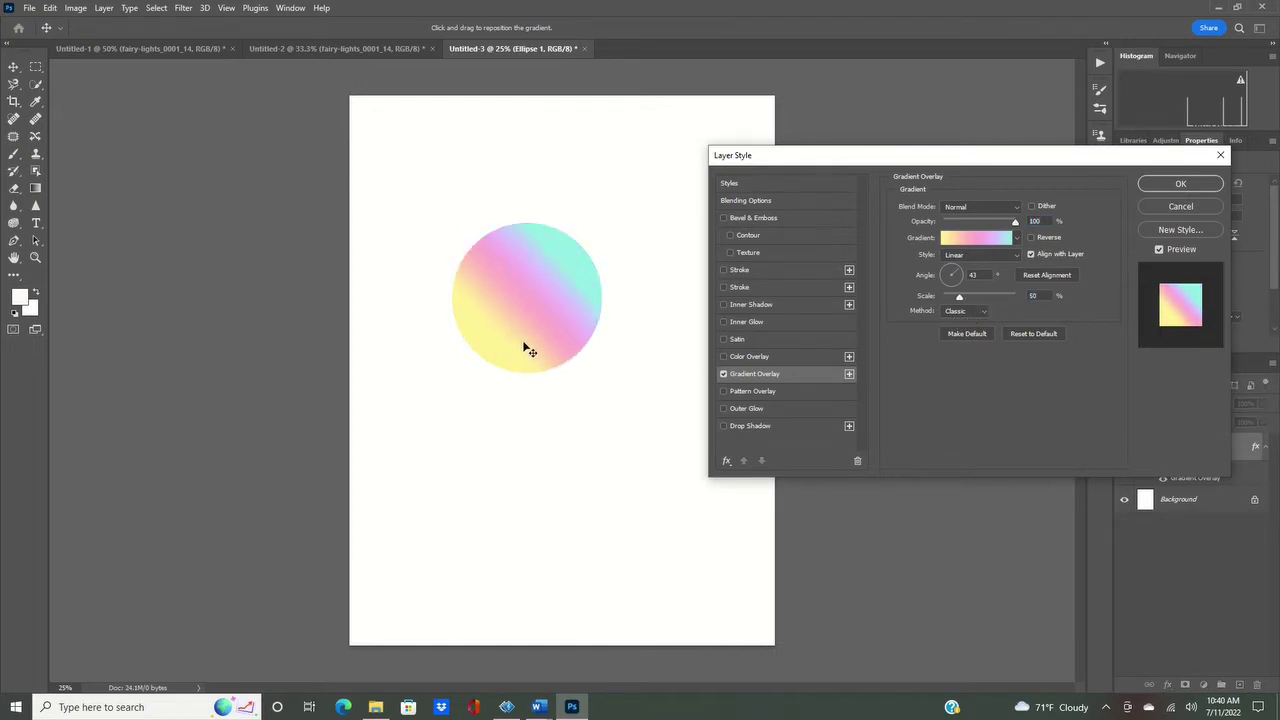
click(1197, 188)
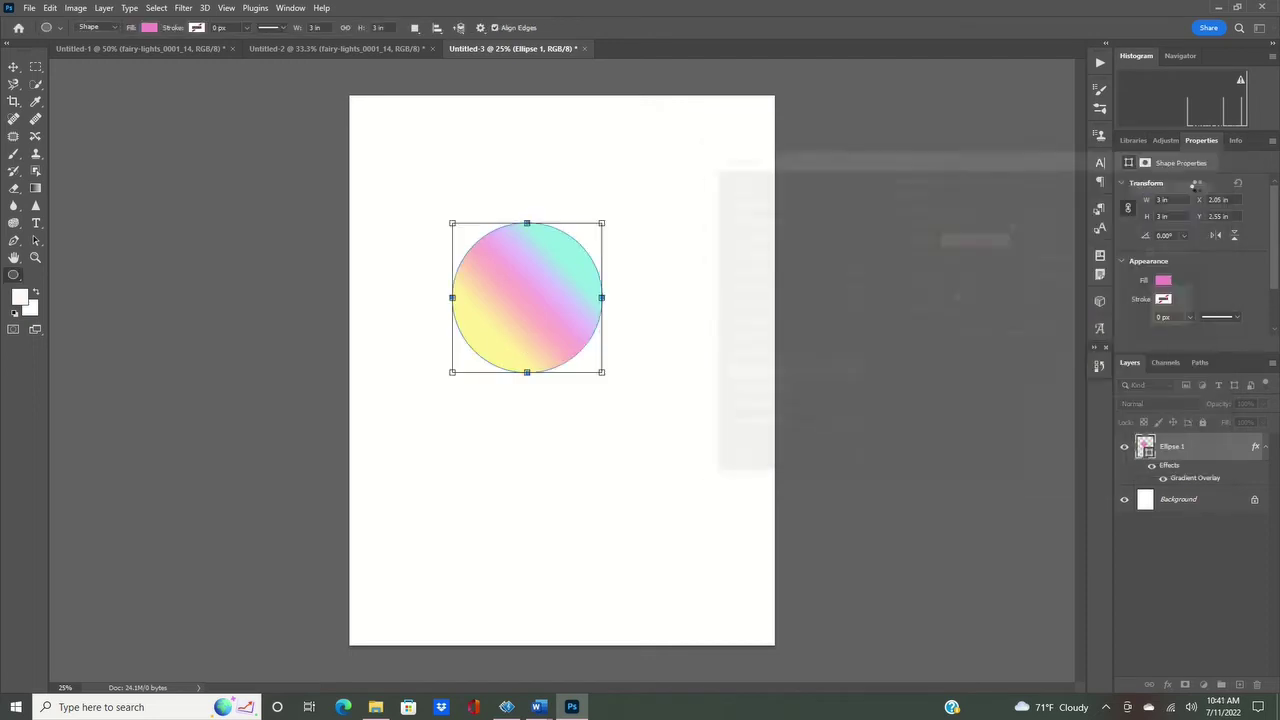
click(13, 67)
Move the circle up-left and commit the Sleepover PARTY title placed over it.
drag(530, 333, 485, 271)
key(ctrl+t)
key(Return)
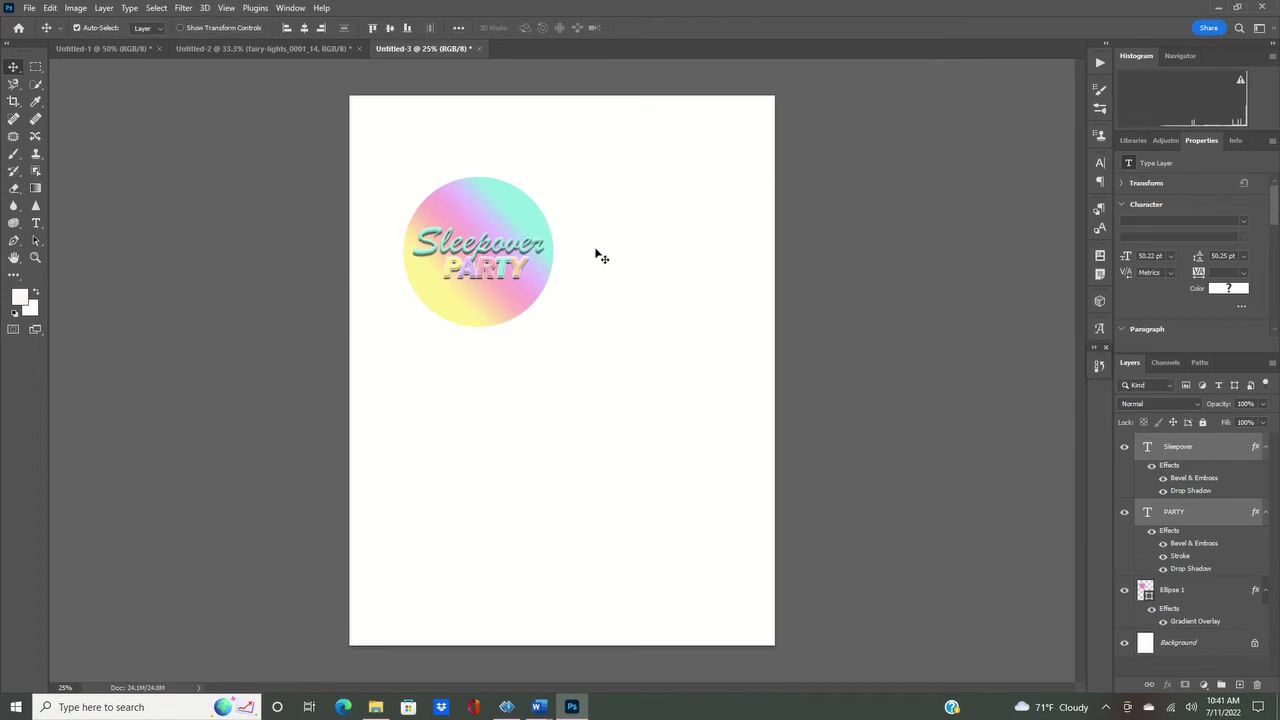
Bring the tent clipart in from Explorer, scaled down to fit inside the circle.
key(alt+Tab)
double_click(948, 300)
drag(950, 110, 560, 550)
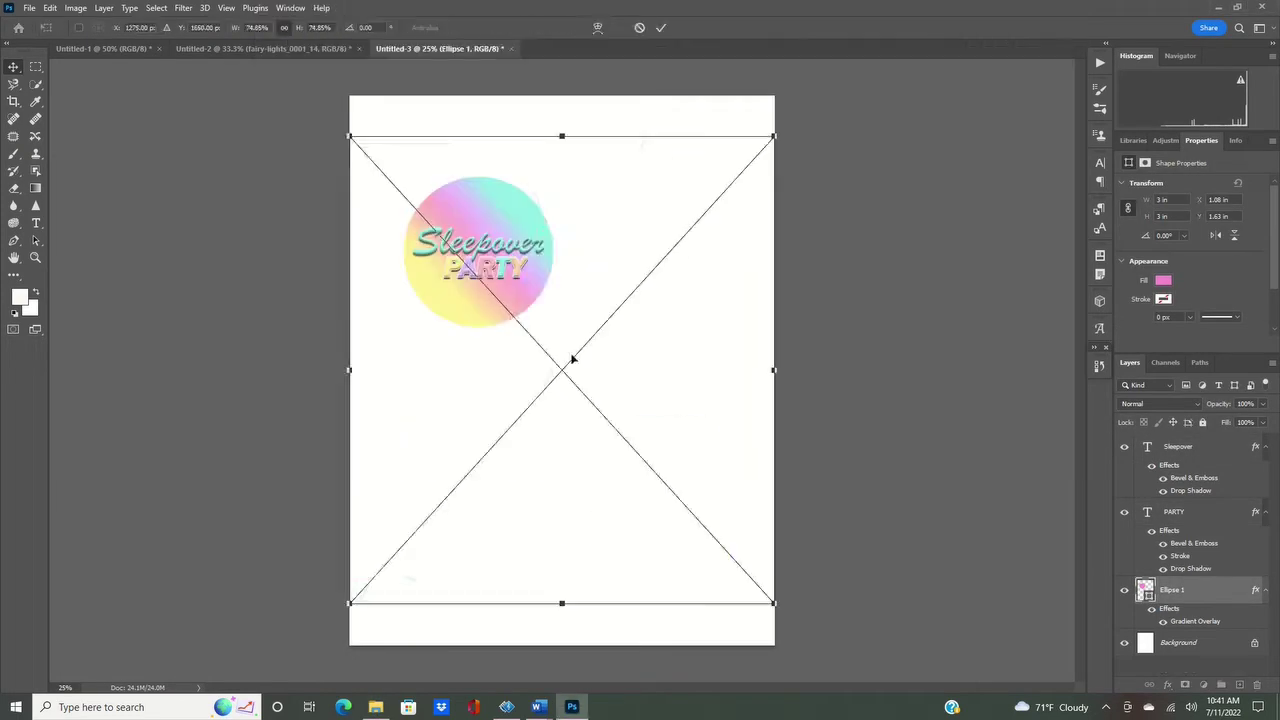
drag(771, 603, 506, 291)
key(Return)
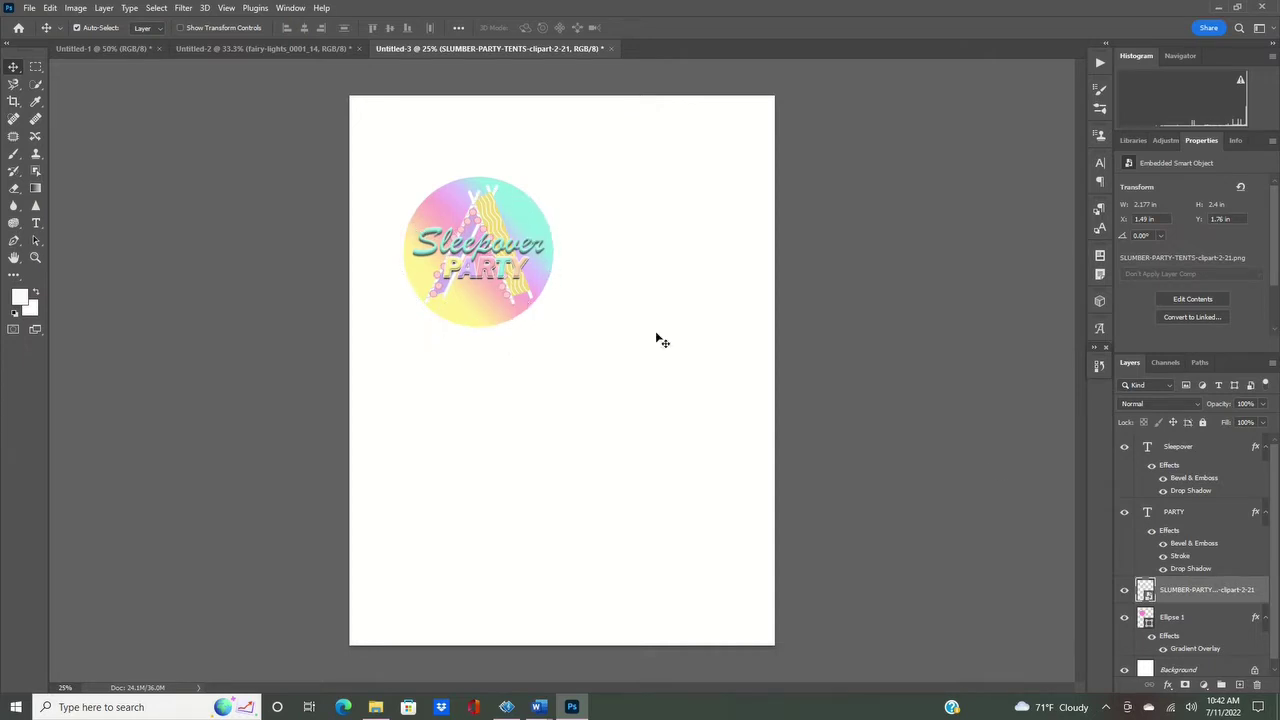
click(1192, 620)
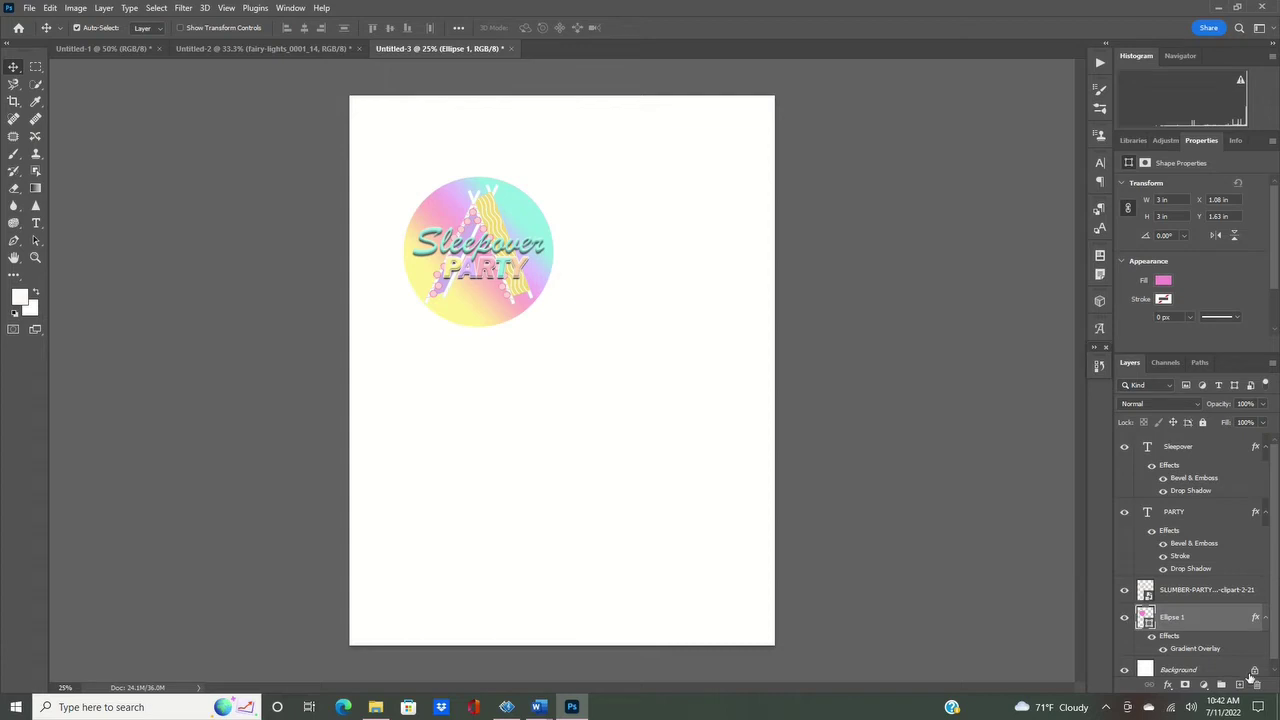
Merge visible layers with Background hidden, restore Background, and move the circle label.
click(1125, 670)
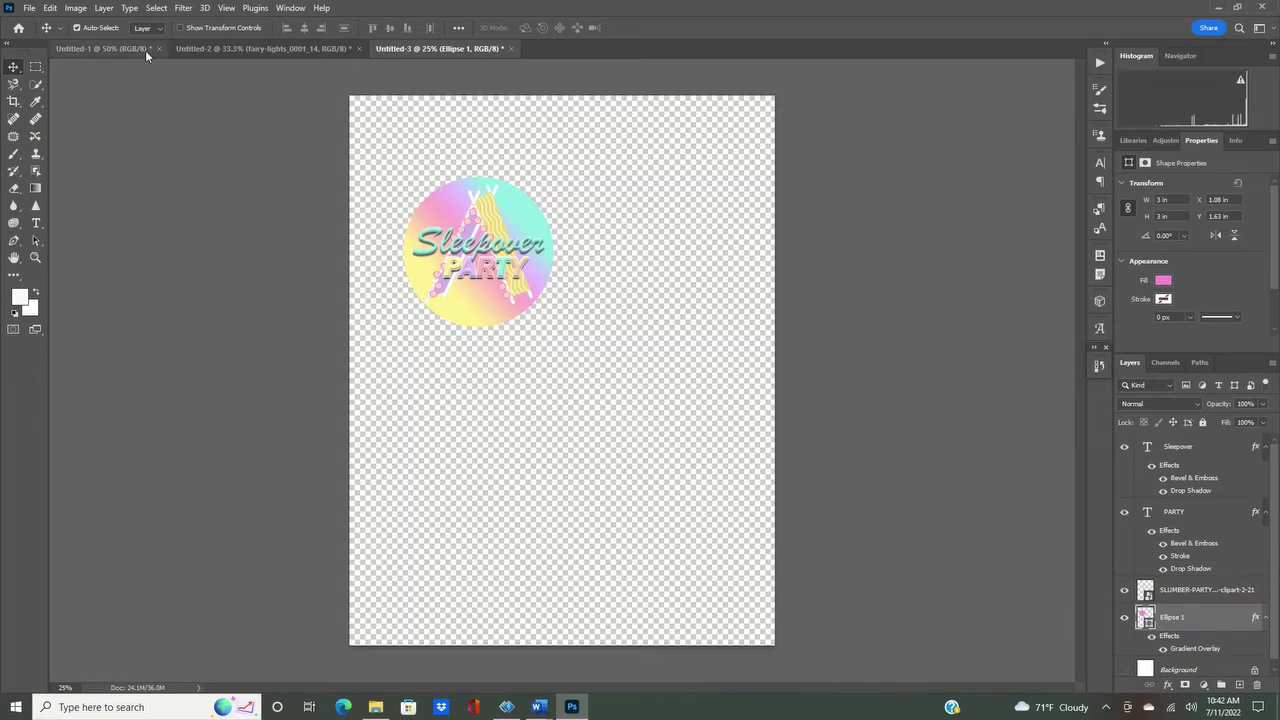
click(104, 8)
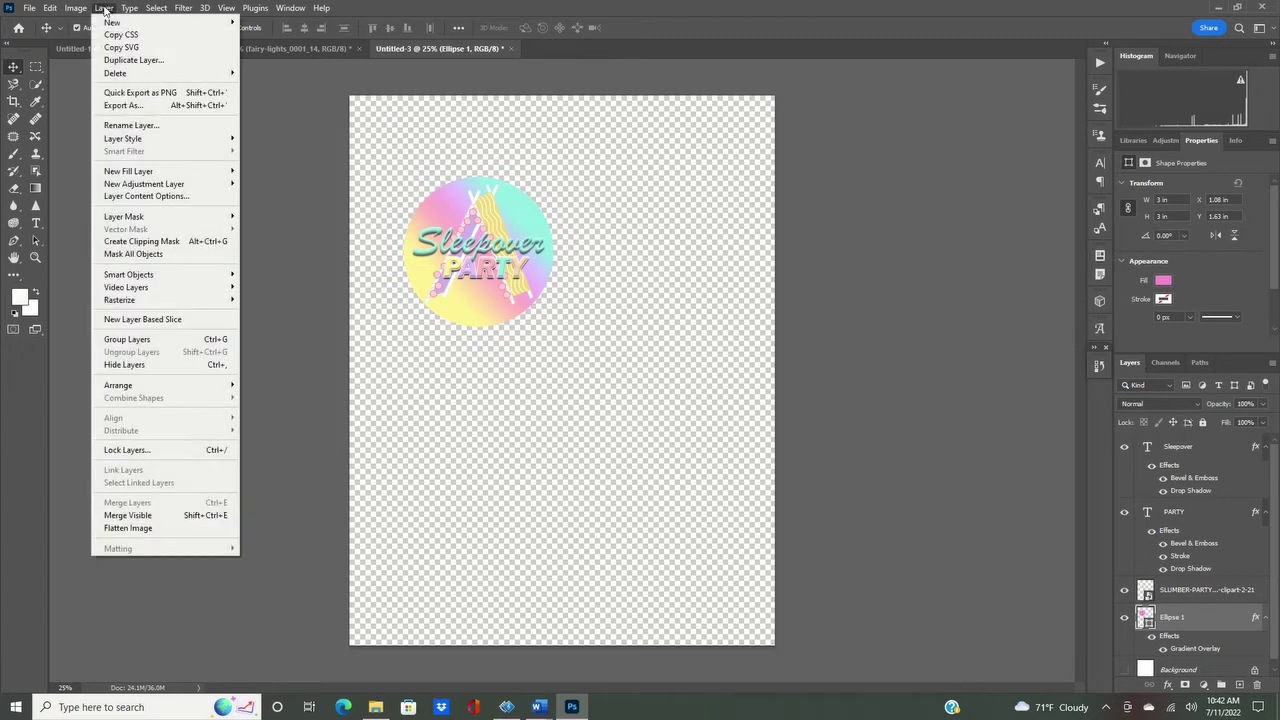
click(148, 517)
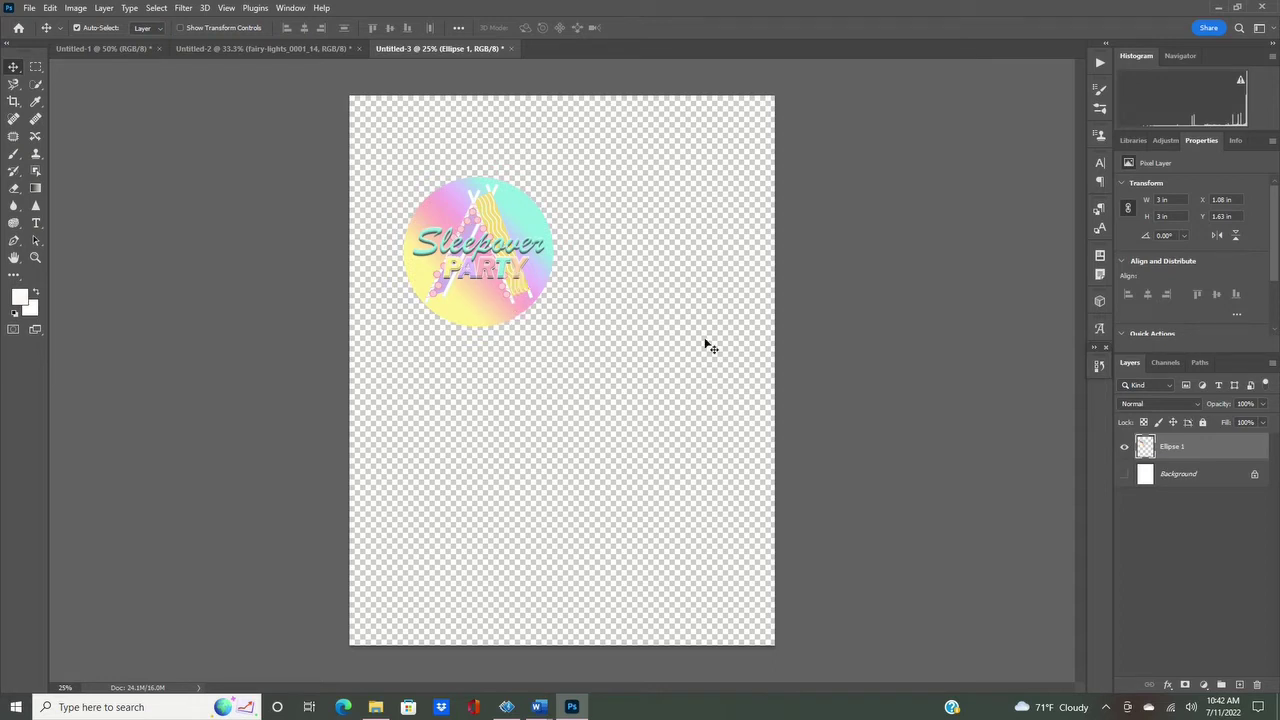
click(1125, 475)
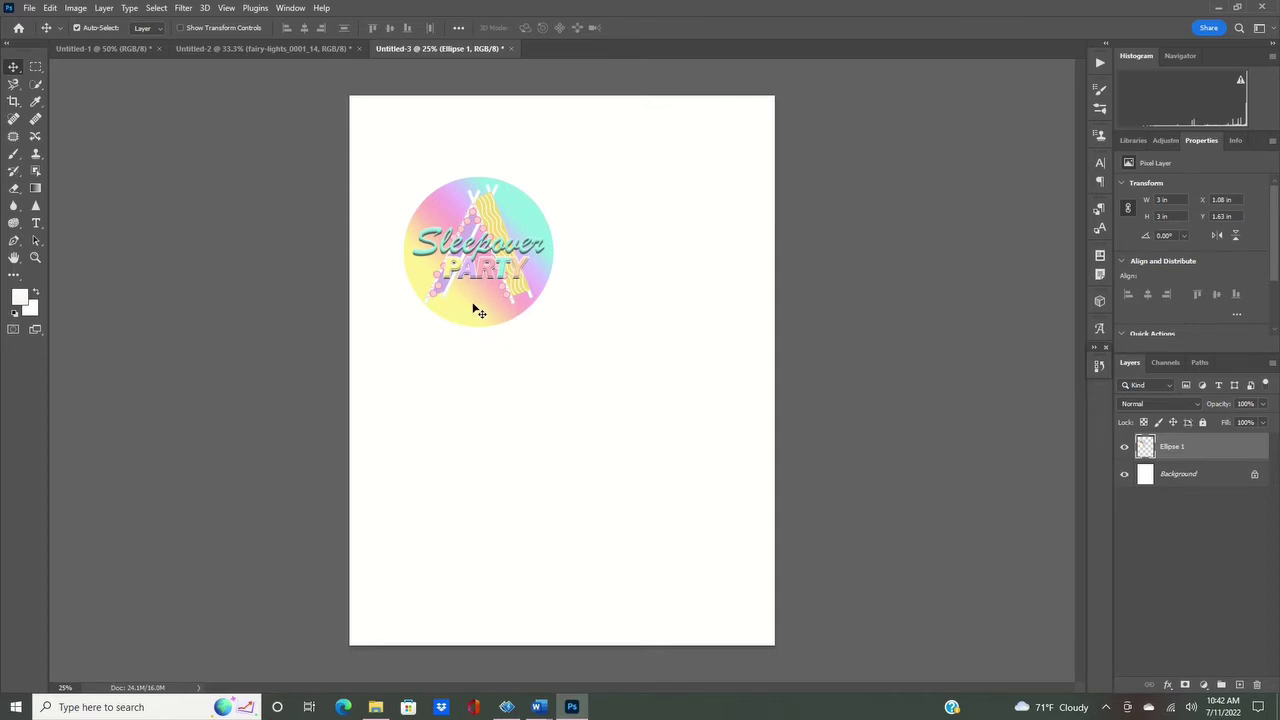
drag(479, 312, 629, 577)
Duplicate the circle label into six copies forming a two-by-three grid.
key(ctrl+j)
key(ctrl+alt+a)
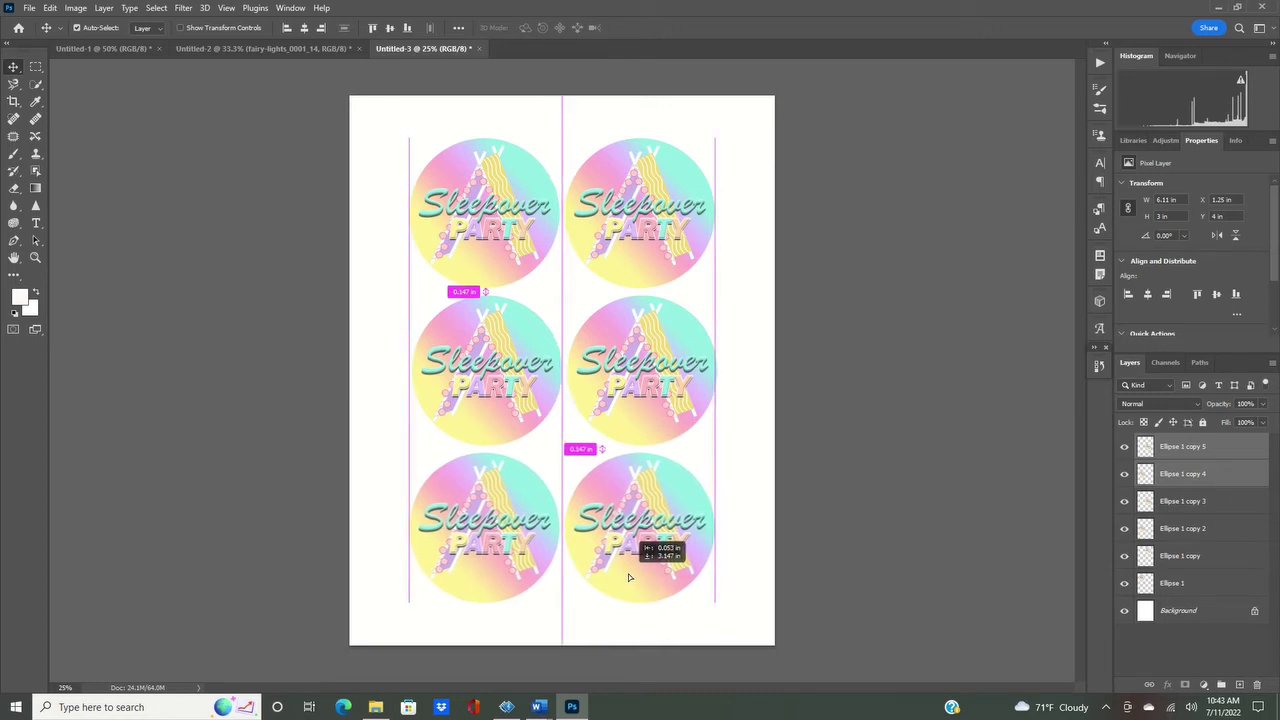
drag(629, 577, 629, 577)
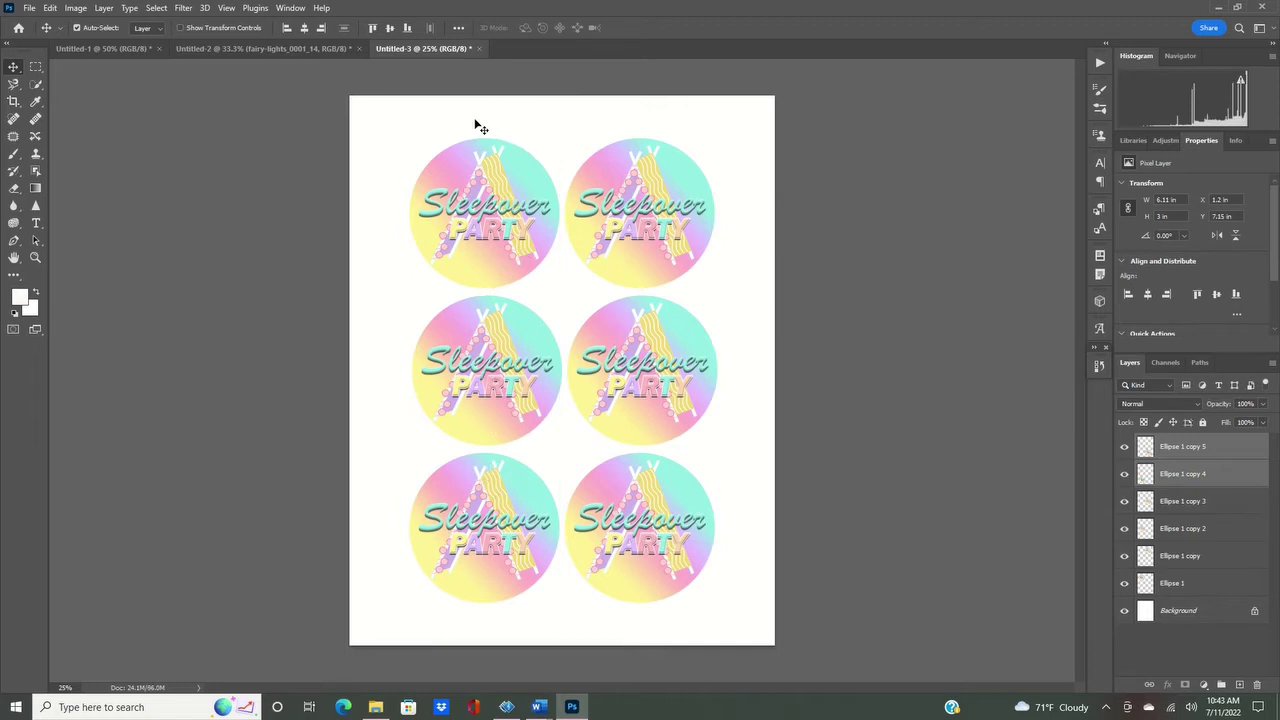
Align the left column's three circles on one centre line and return to Untitled-2.
drag(484, 121, 486, 509)
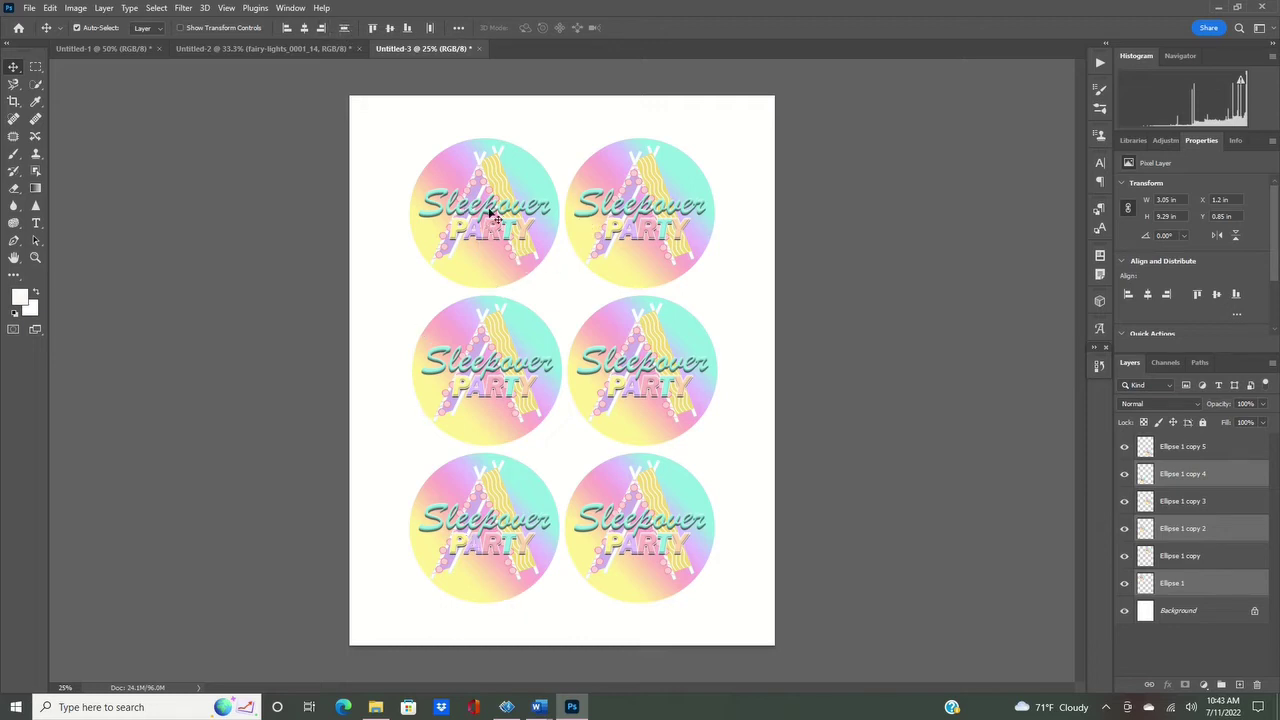
click(305, 28)
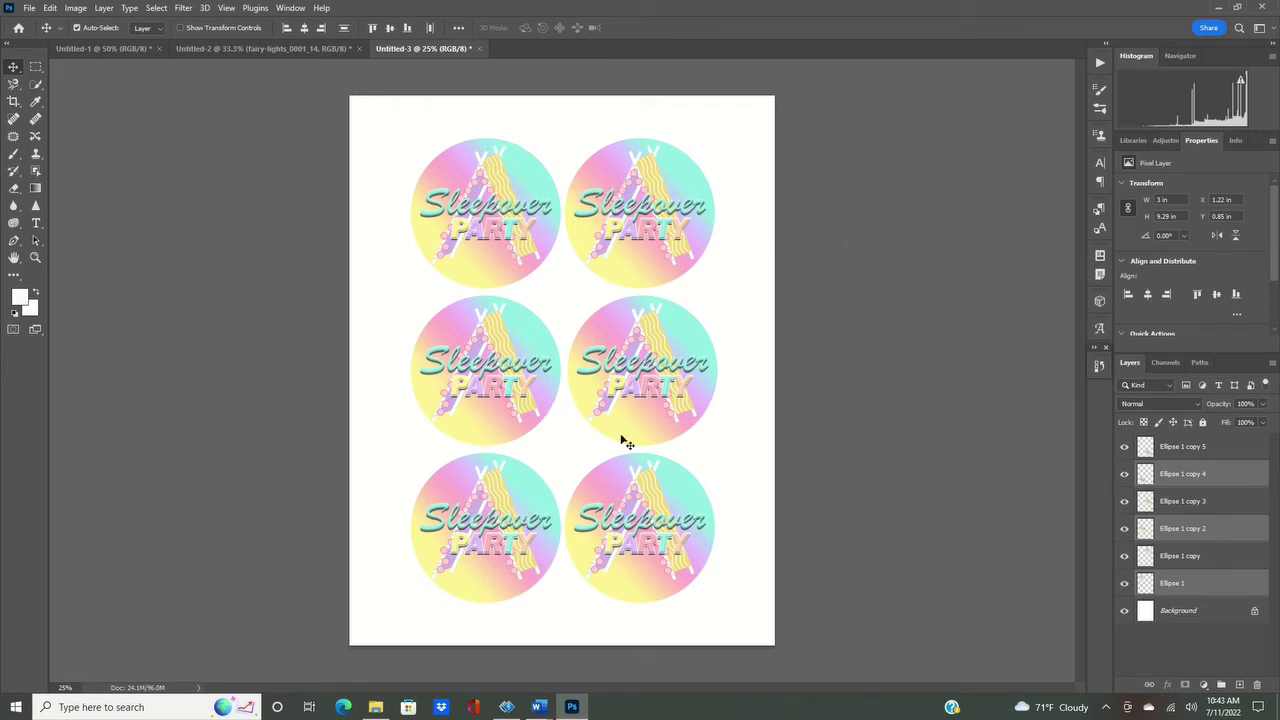
click(230, 48)
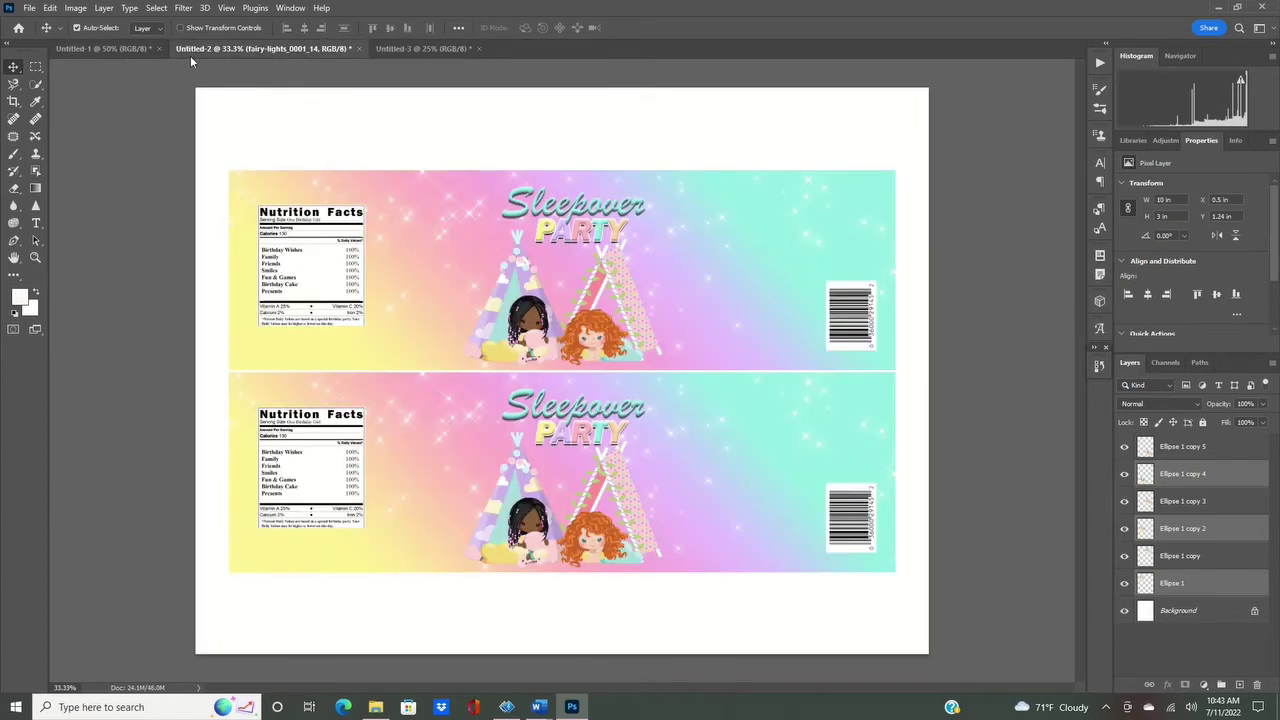